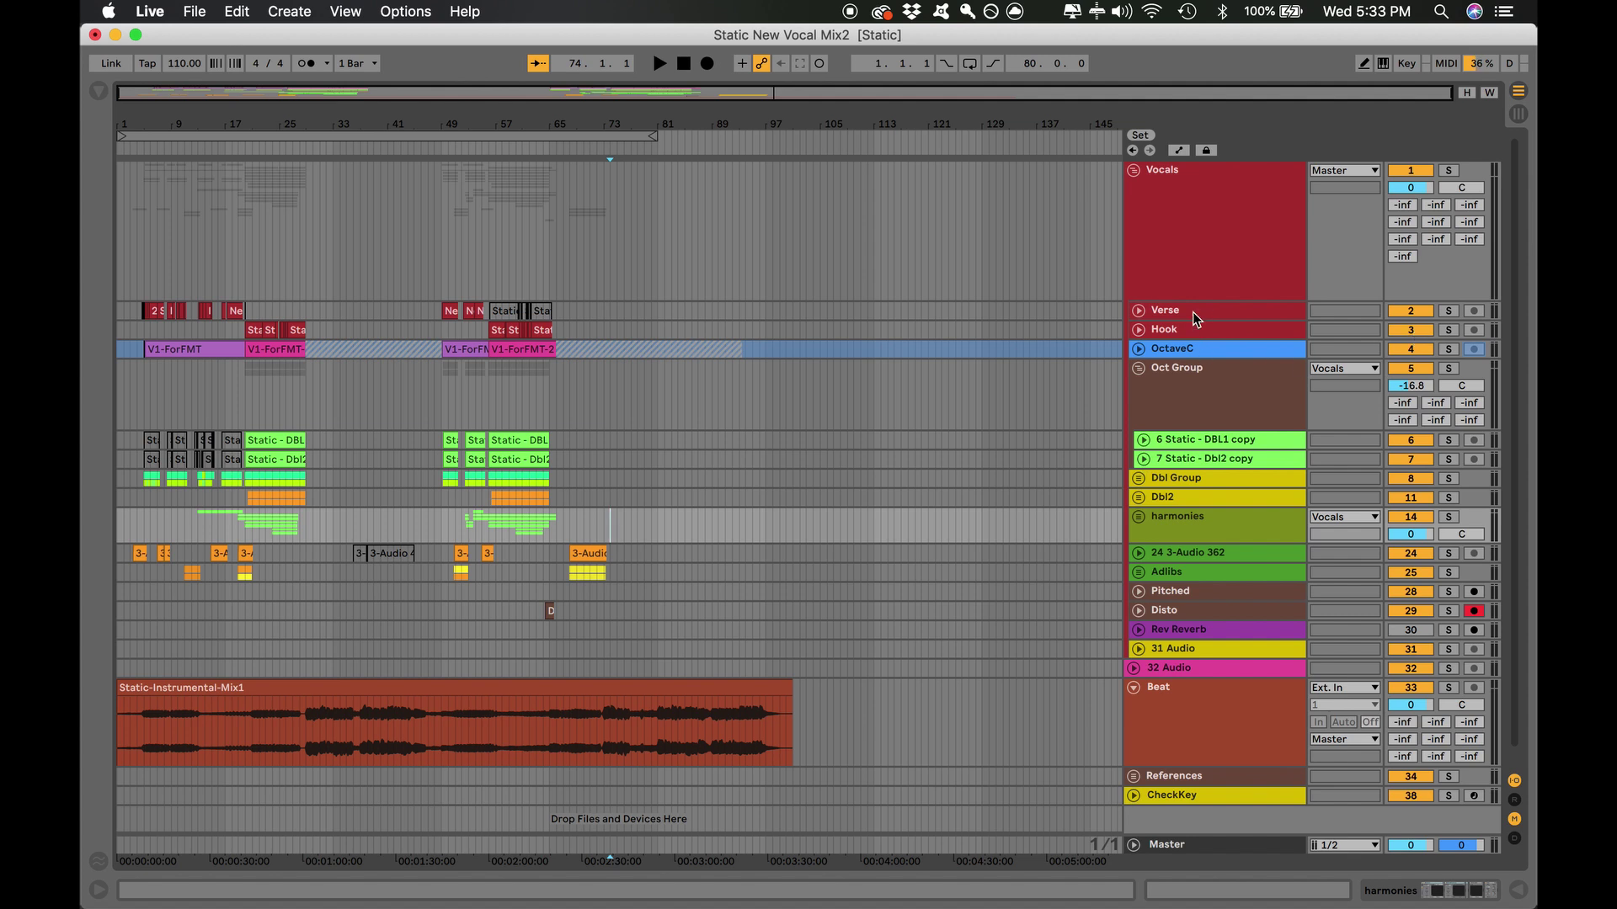
Fold the Oct Group and tidy the Verse track's device chain by collapsing FabFilter Pro-C 2 and Vox-ToneKnob
left_click(1140, 369)
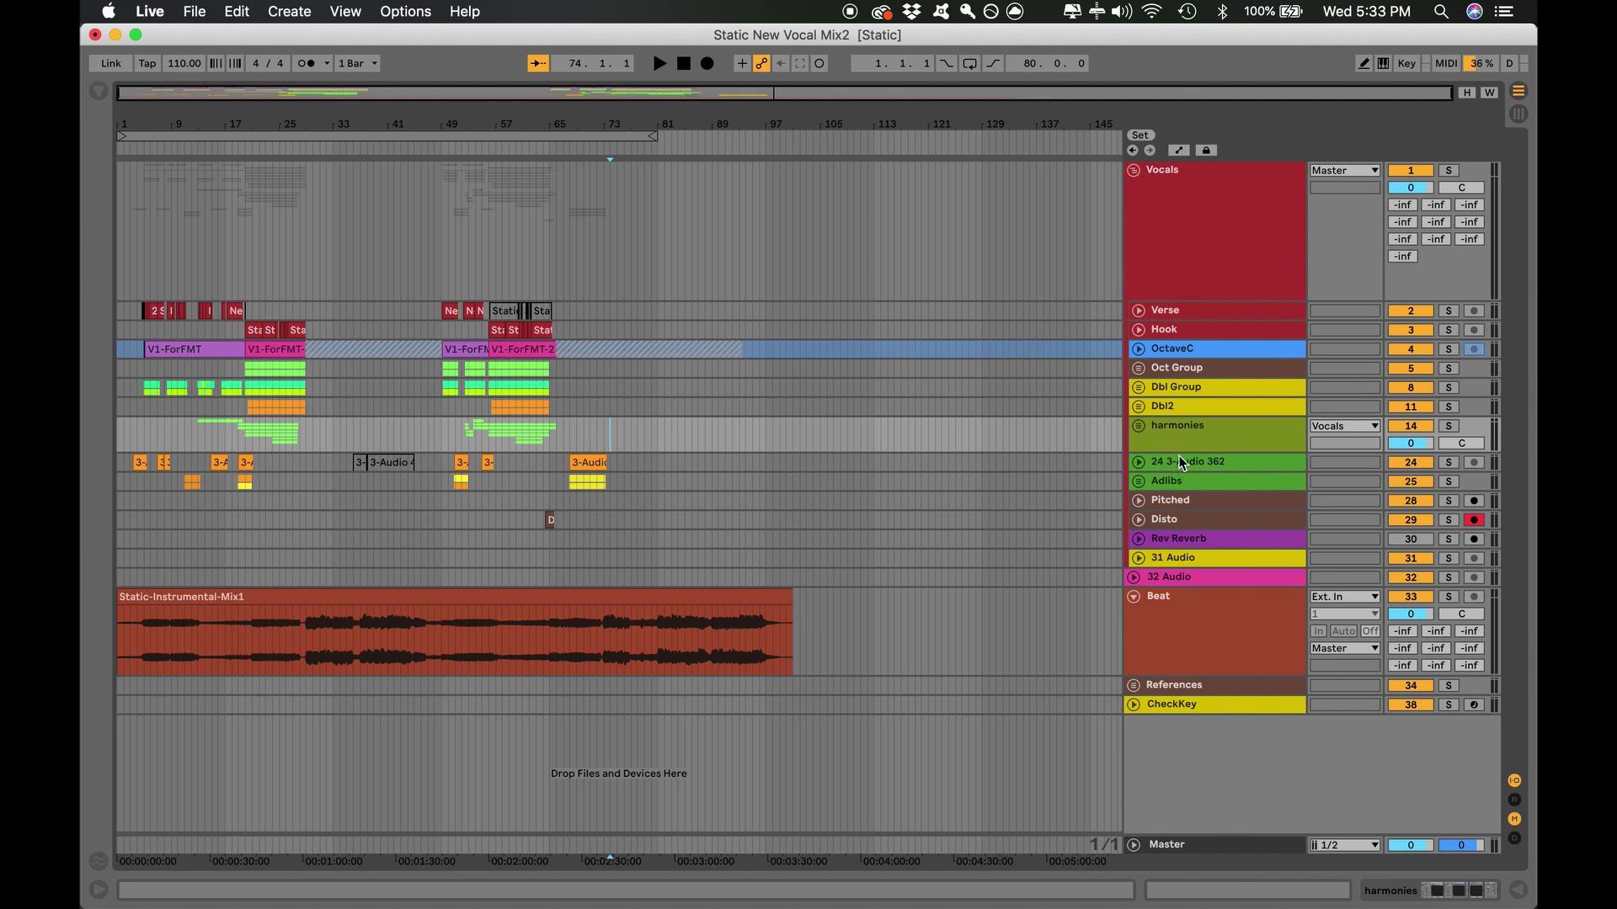
double_click(1198, 313)
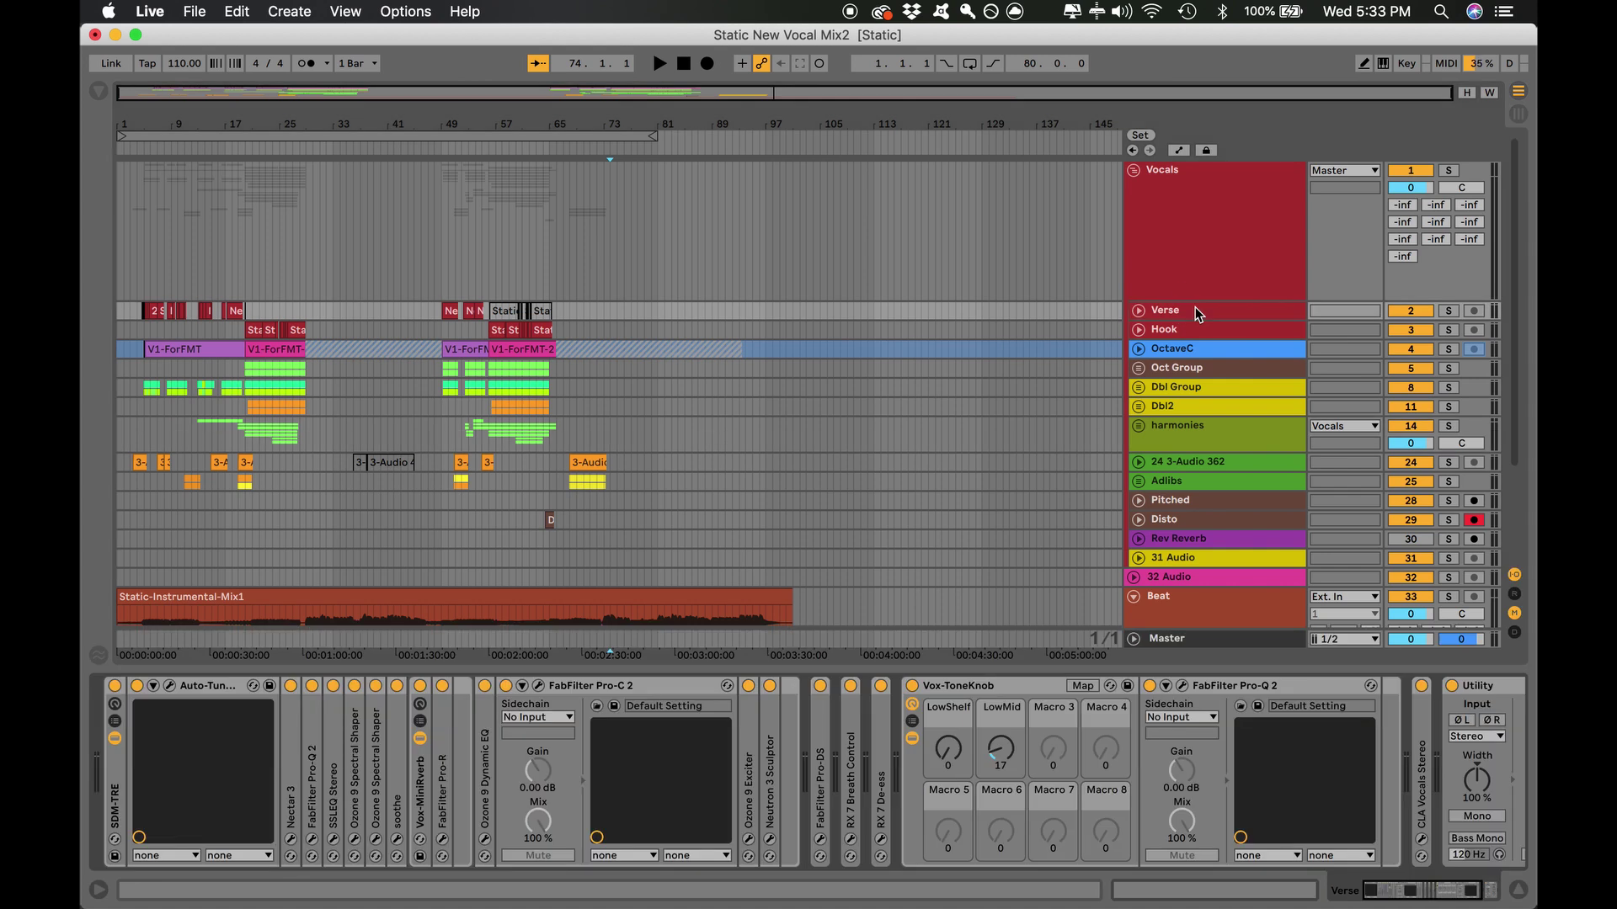
double_click(570, 693)
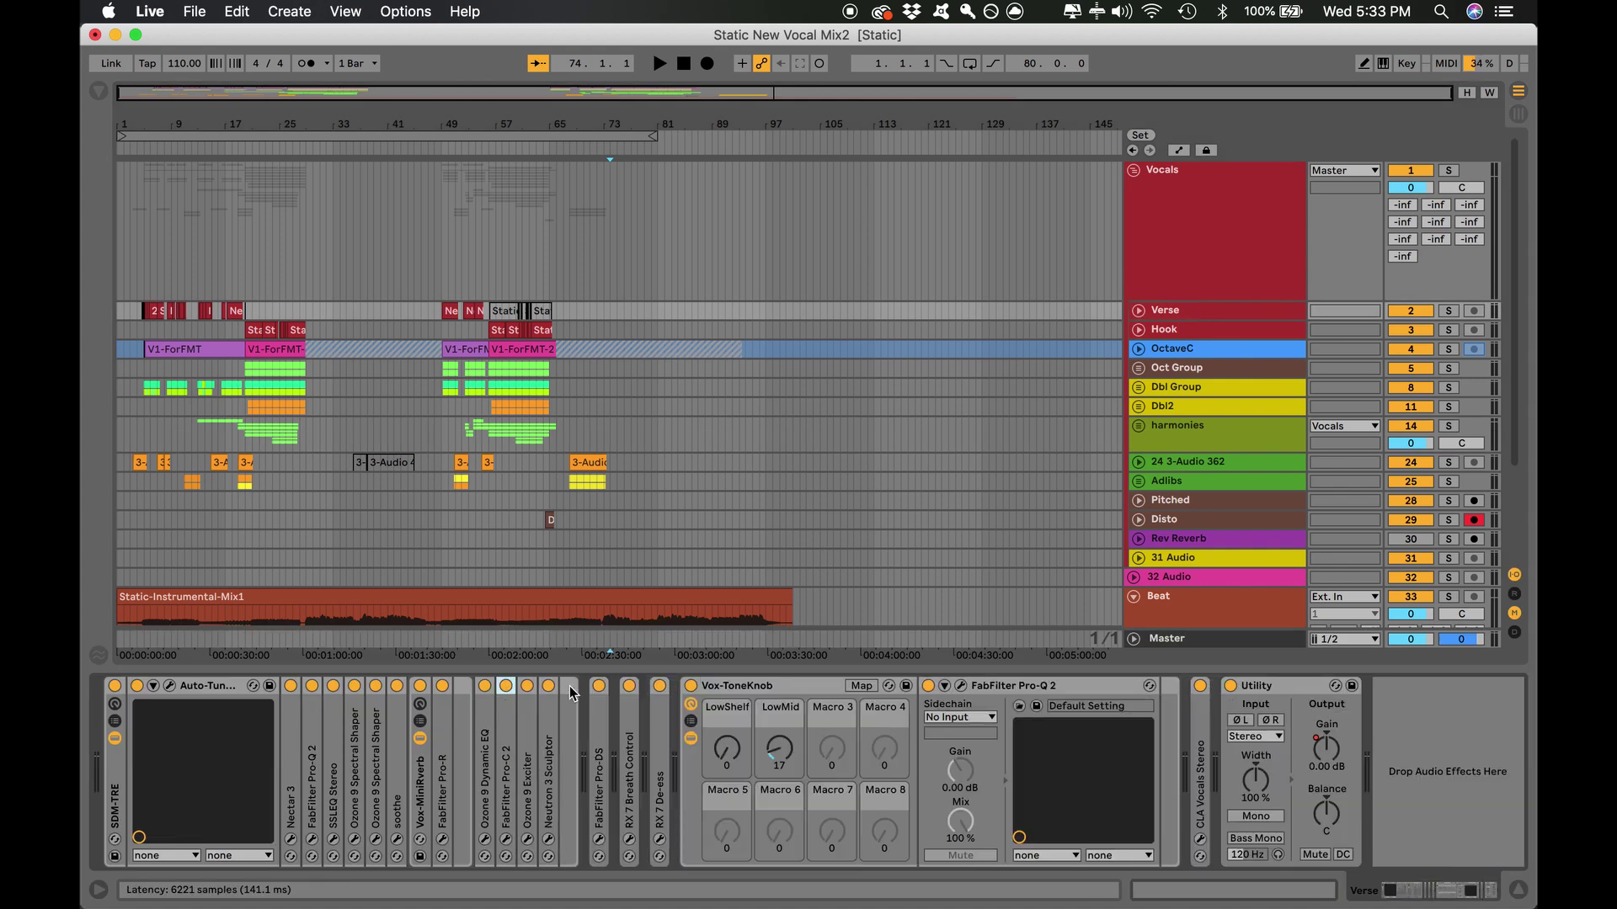
double_click(737, 686)
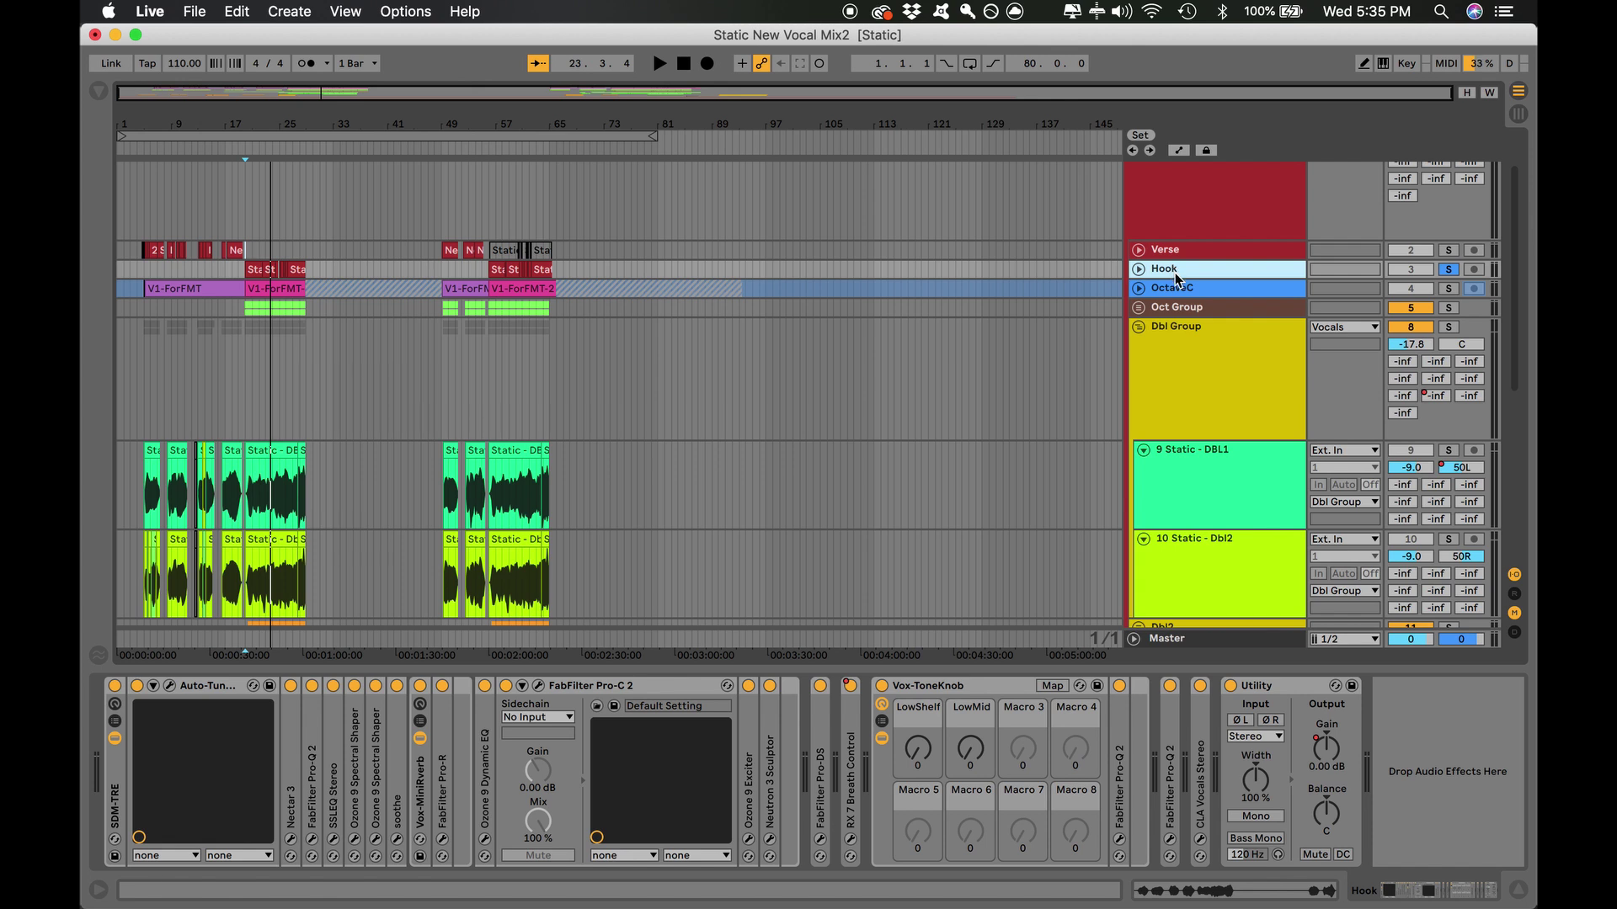
Play the soloed Hook track, switching the solo during playback to the Oct Group and to the Dbl Group, and stop
key("space")
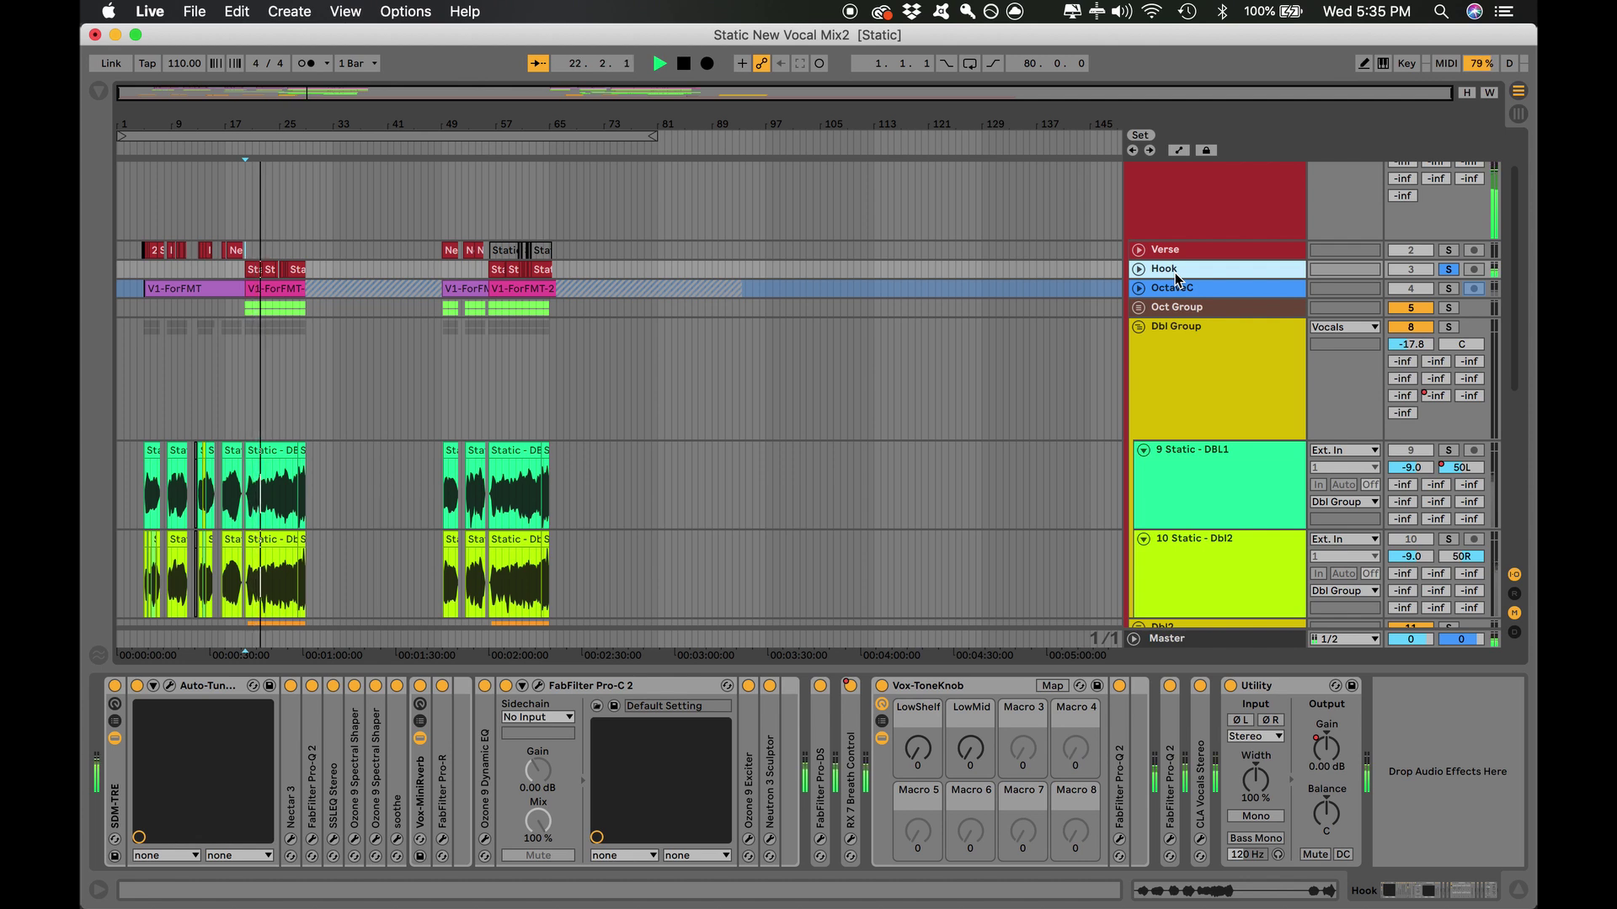
left_click(1228, 305)
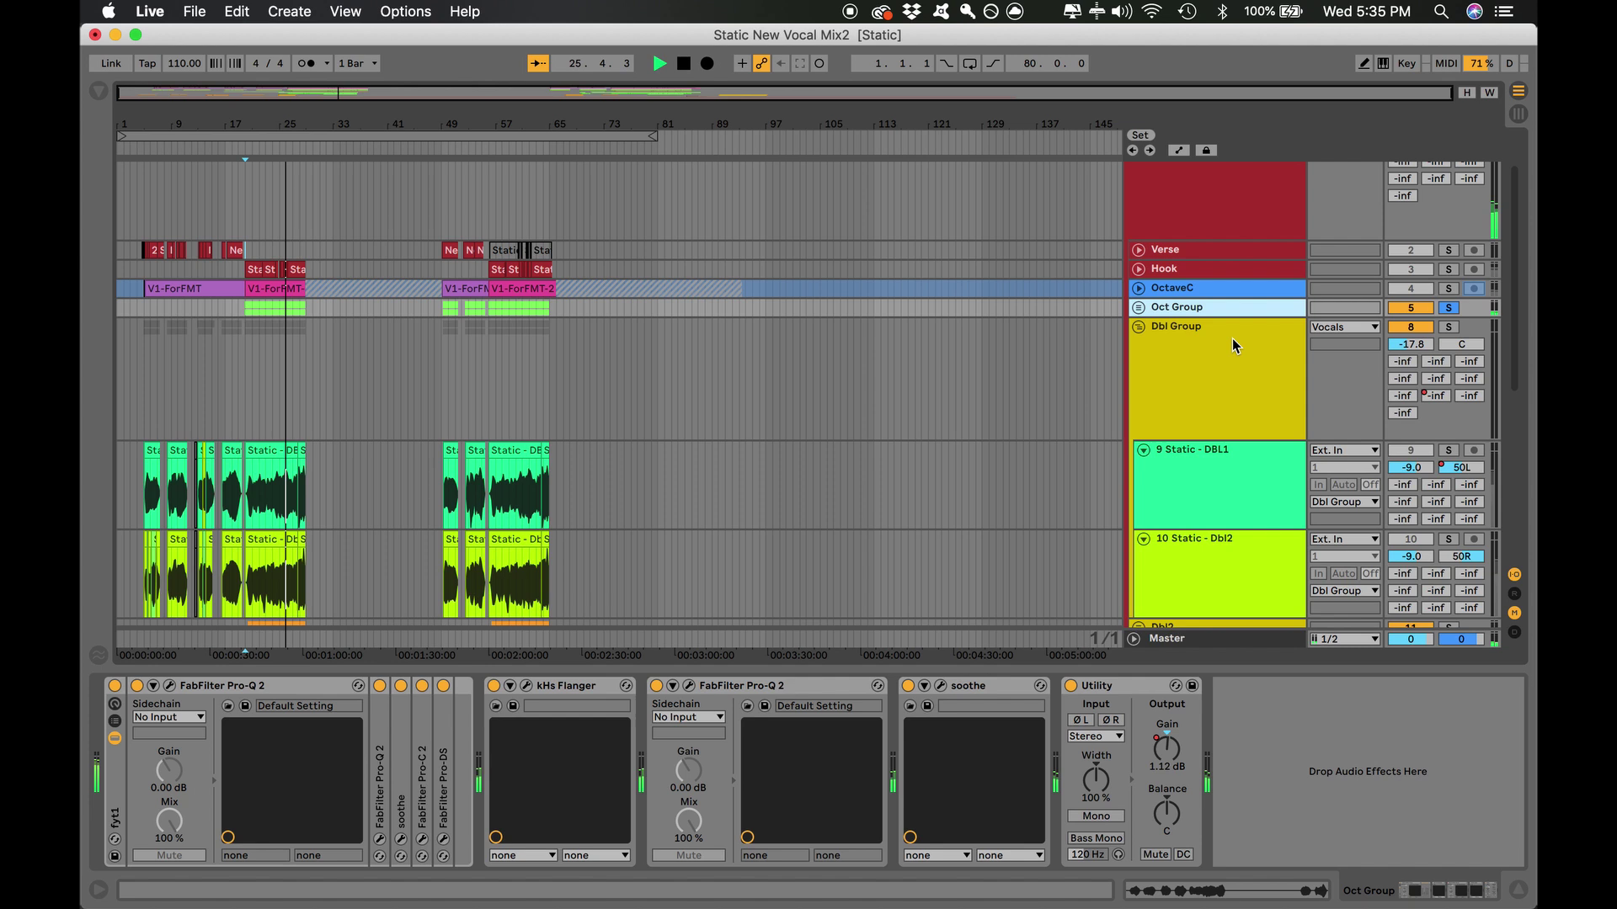
left_click(1231, 341)
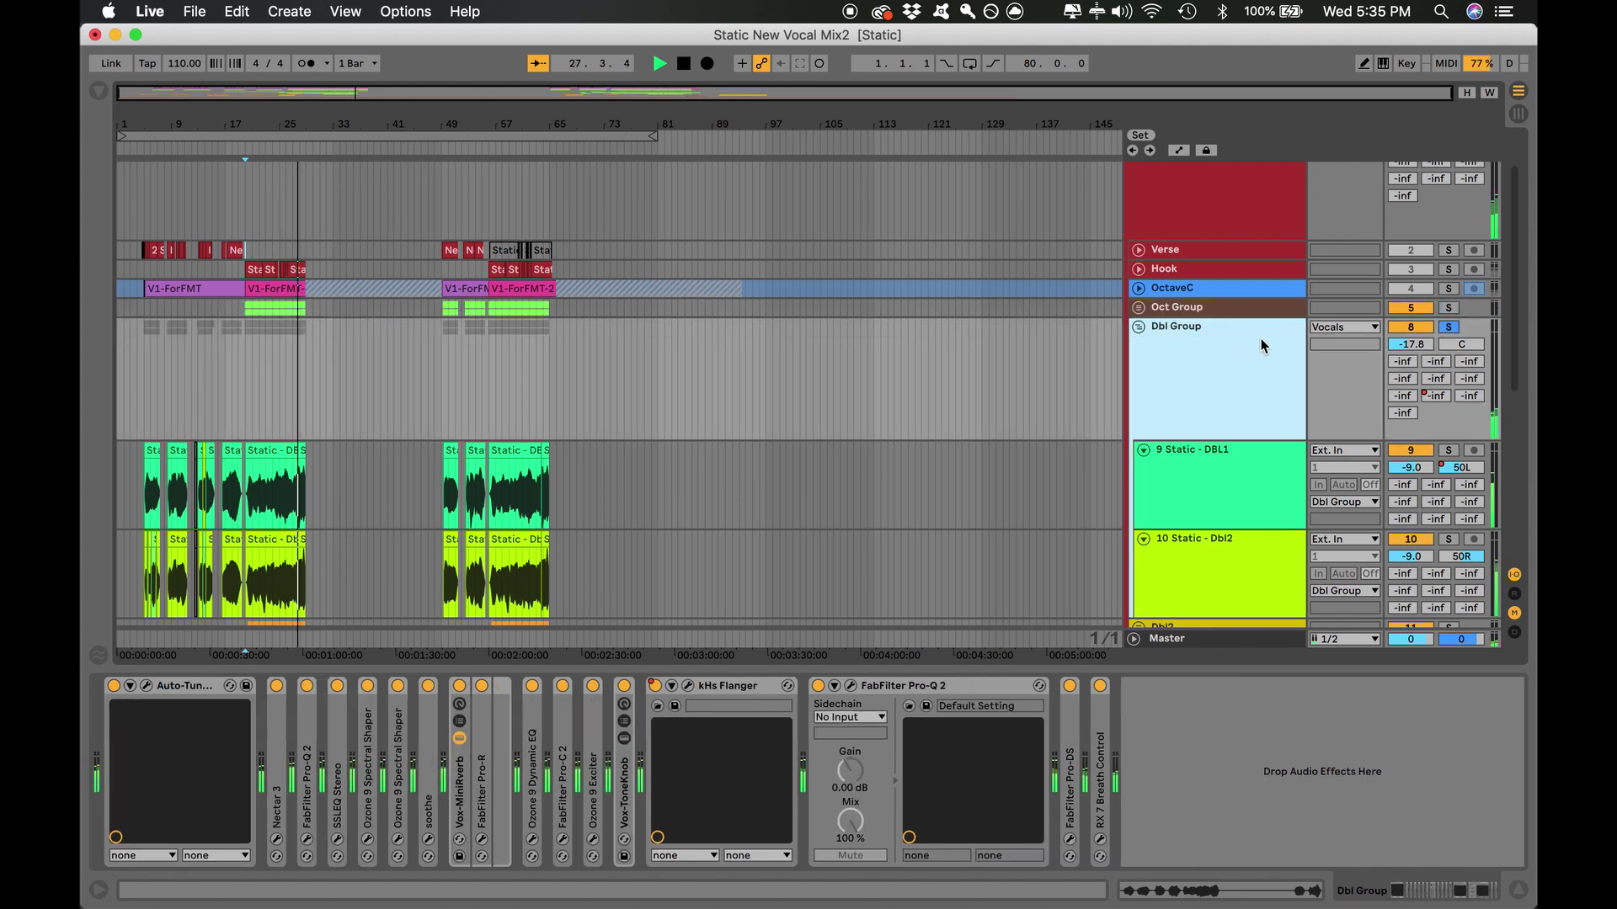
scroll(1235, 404, "down", 5)
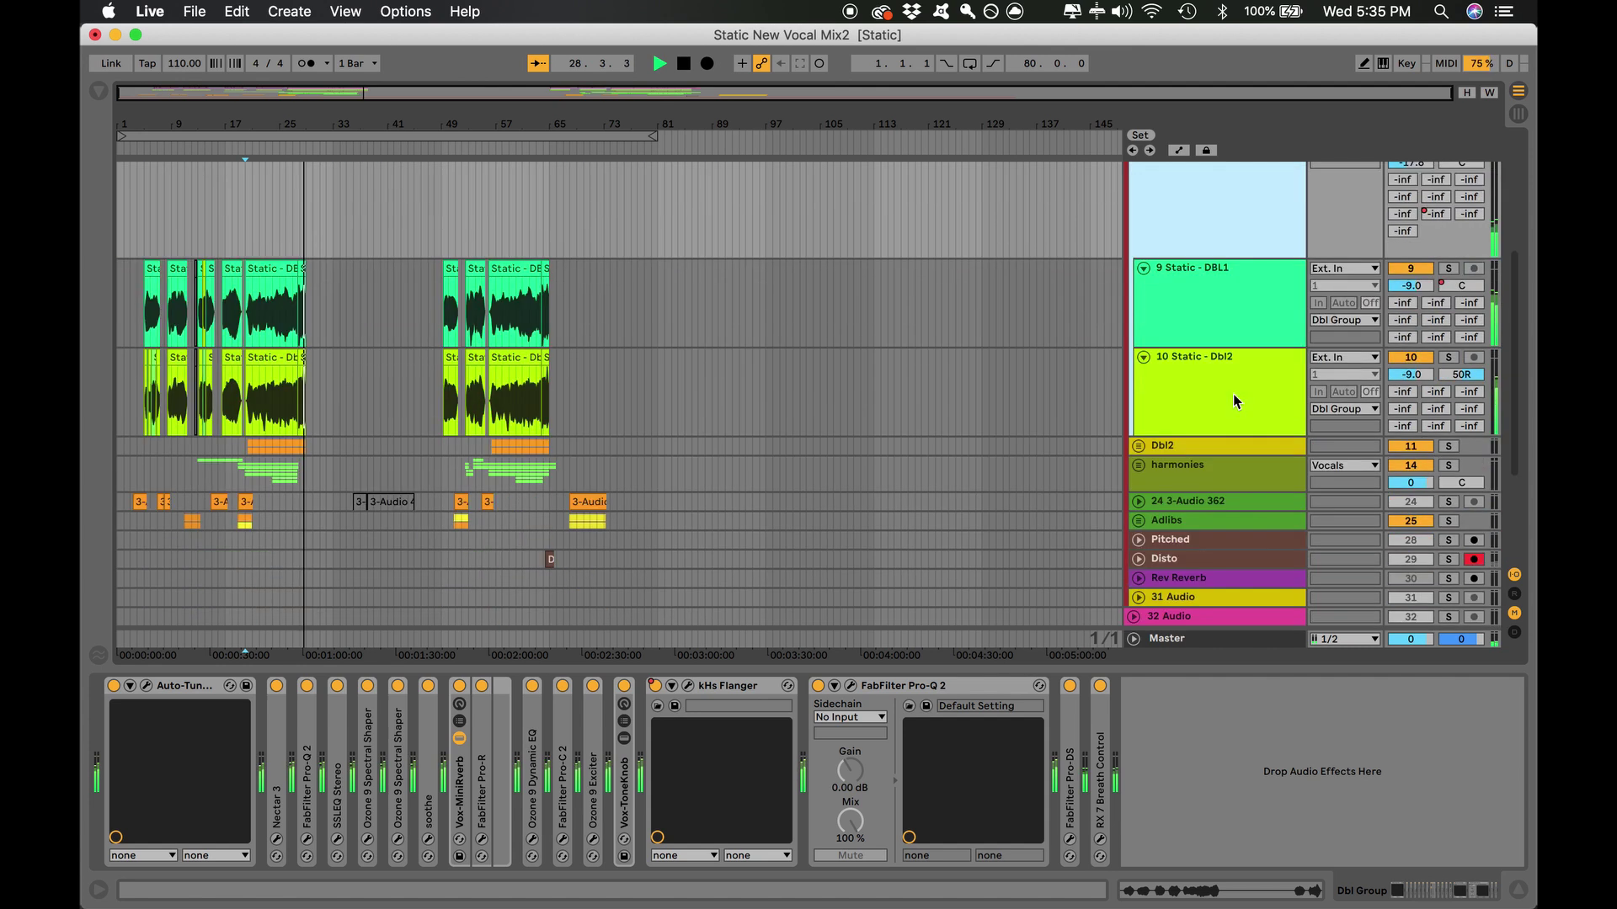
key("space")
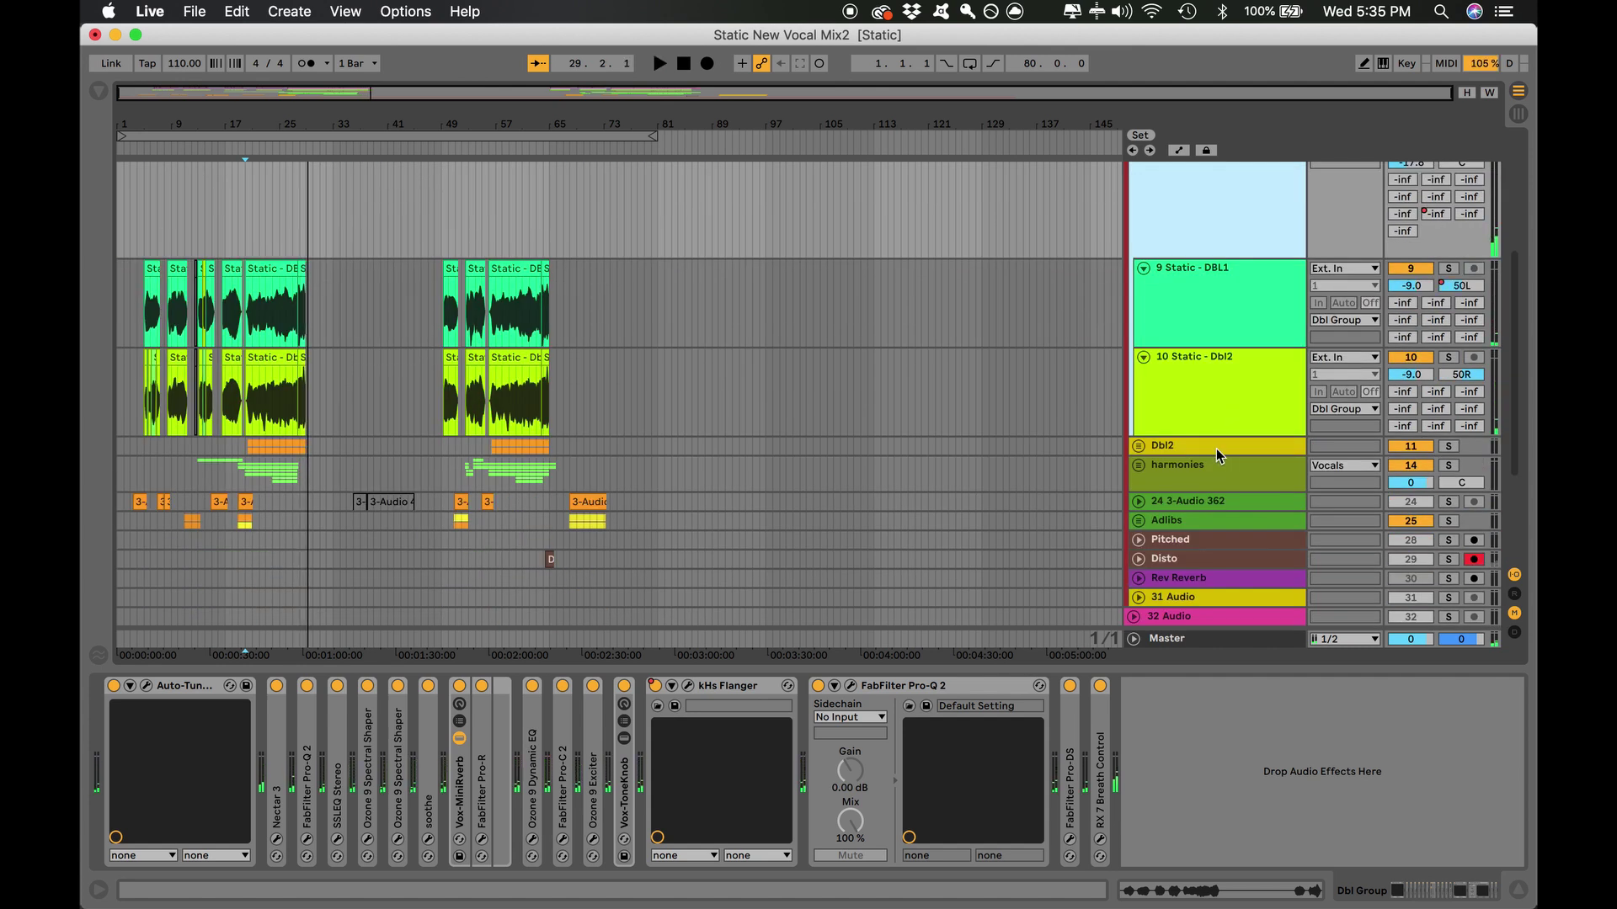
Listen to Dbl2 soloed from position 20.1.1, switch the solo to the harmonies group during playback, and stop
left_click(1219, 450)
left_click(246, 444)
key("space")
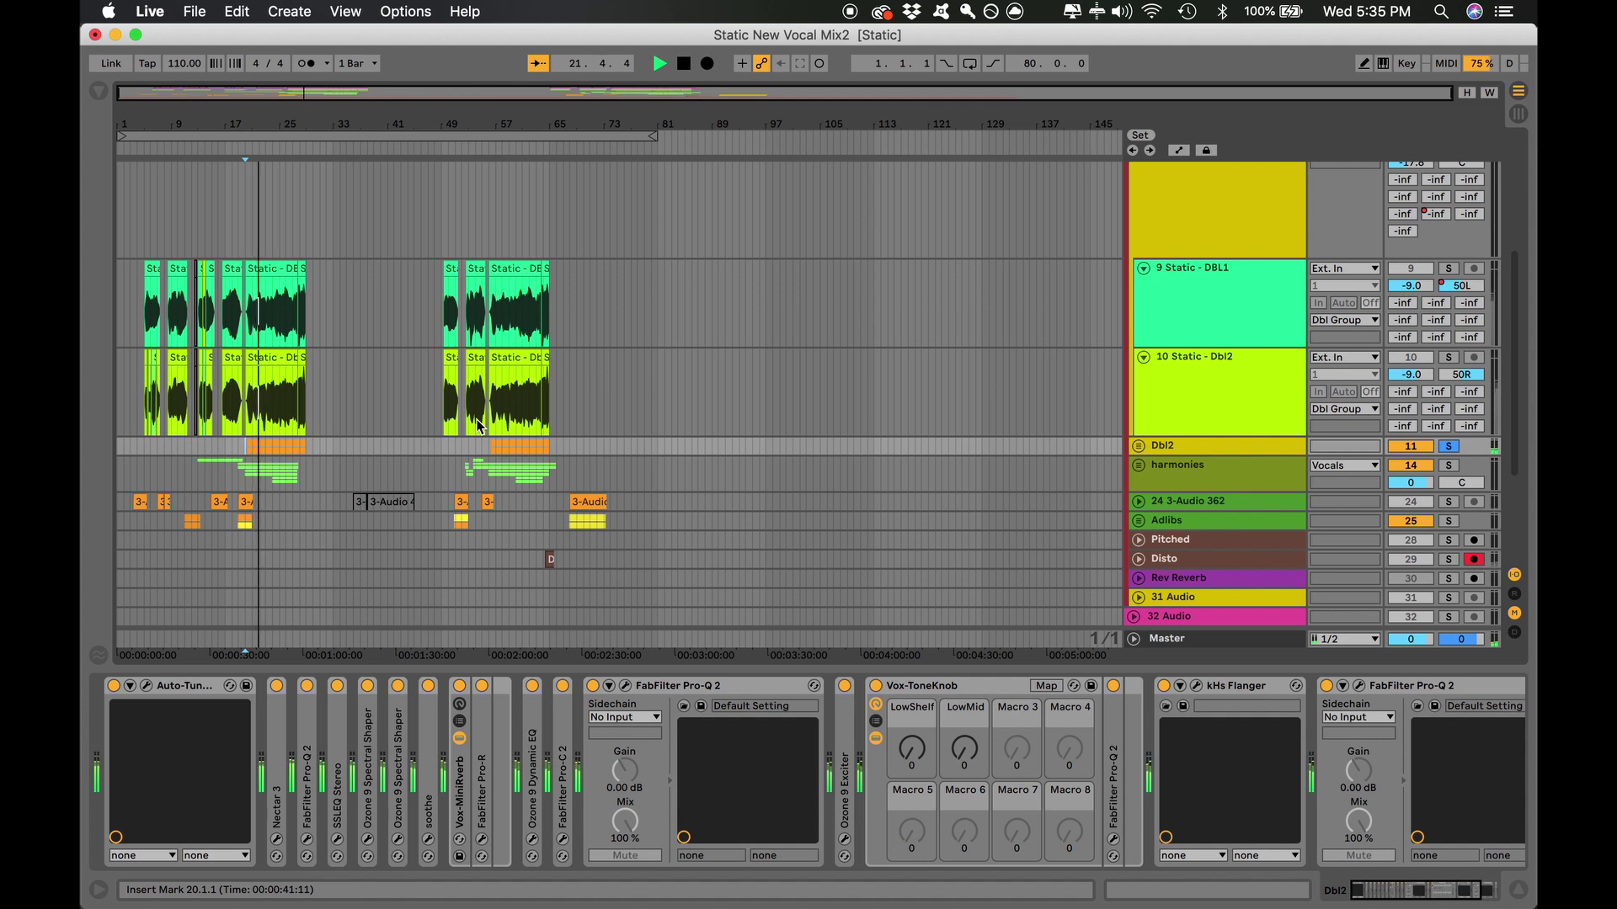
left_click(1220, 476)
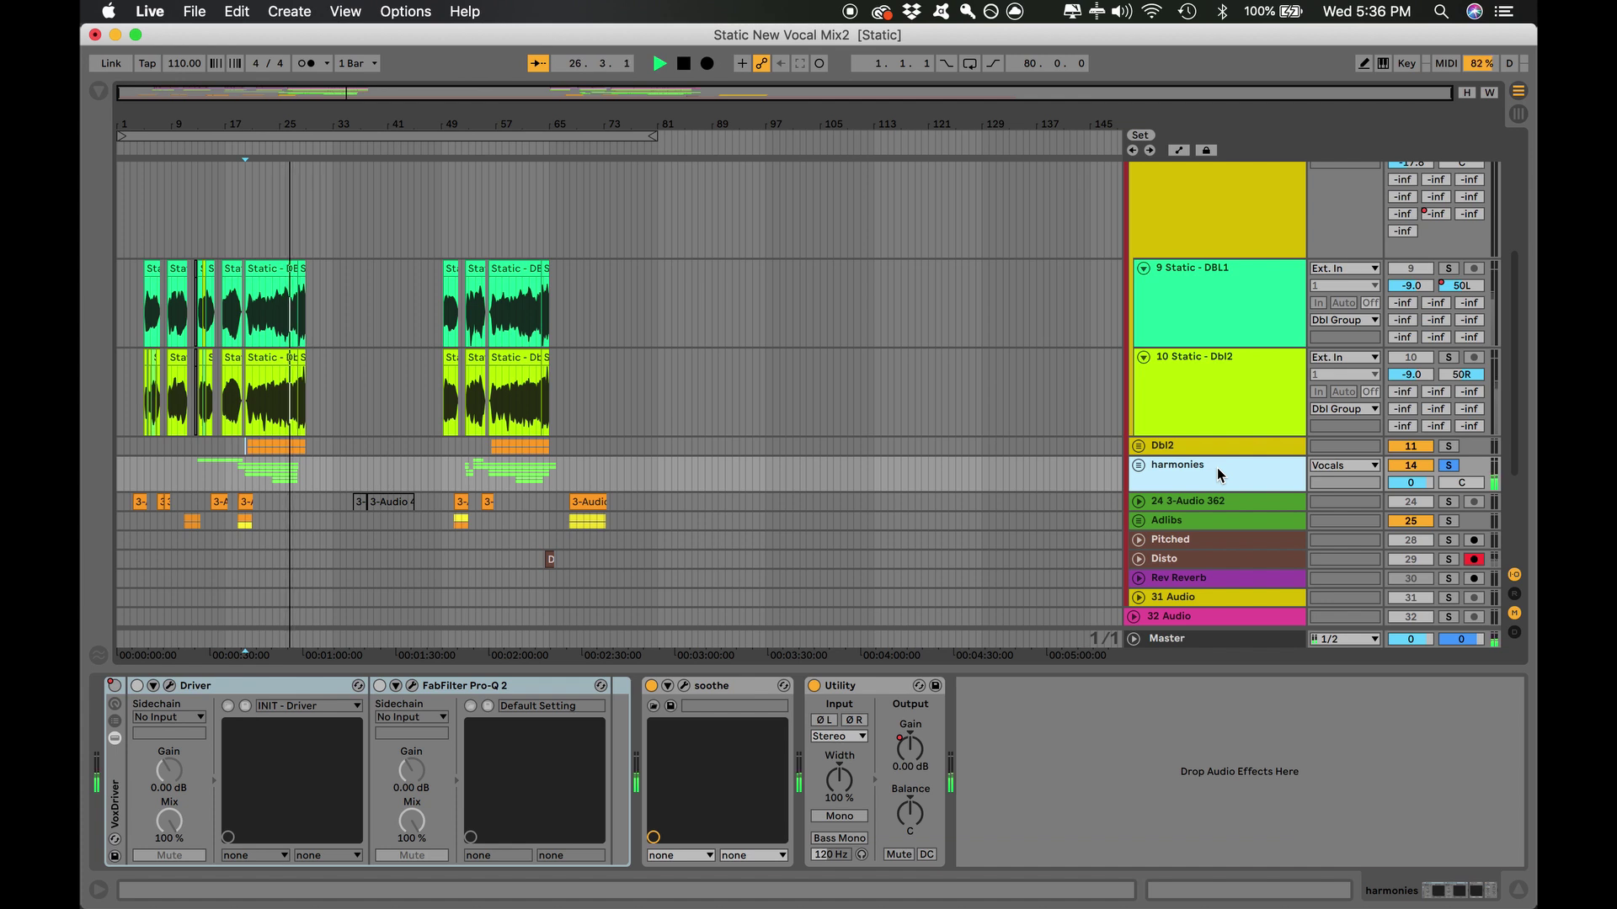
key("space")
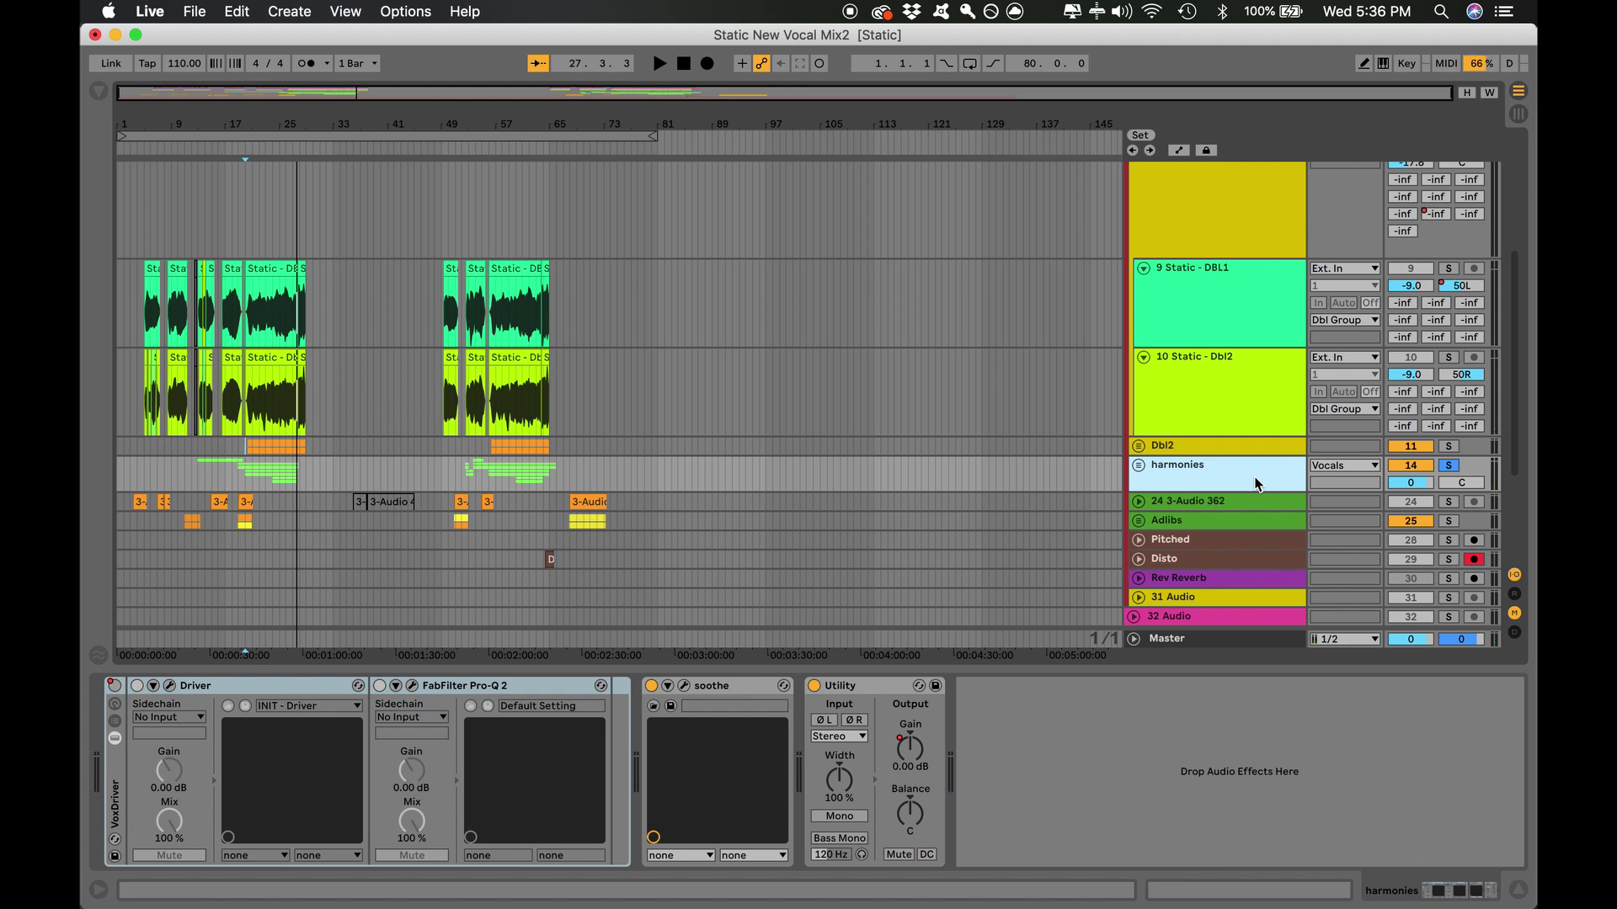
Fold the Dbl Group and solo the whole Vocals group for playback
scroll(1204, 351, "up", 5)
left_click(1138, 326)
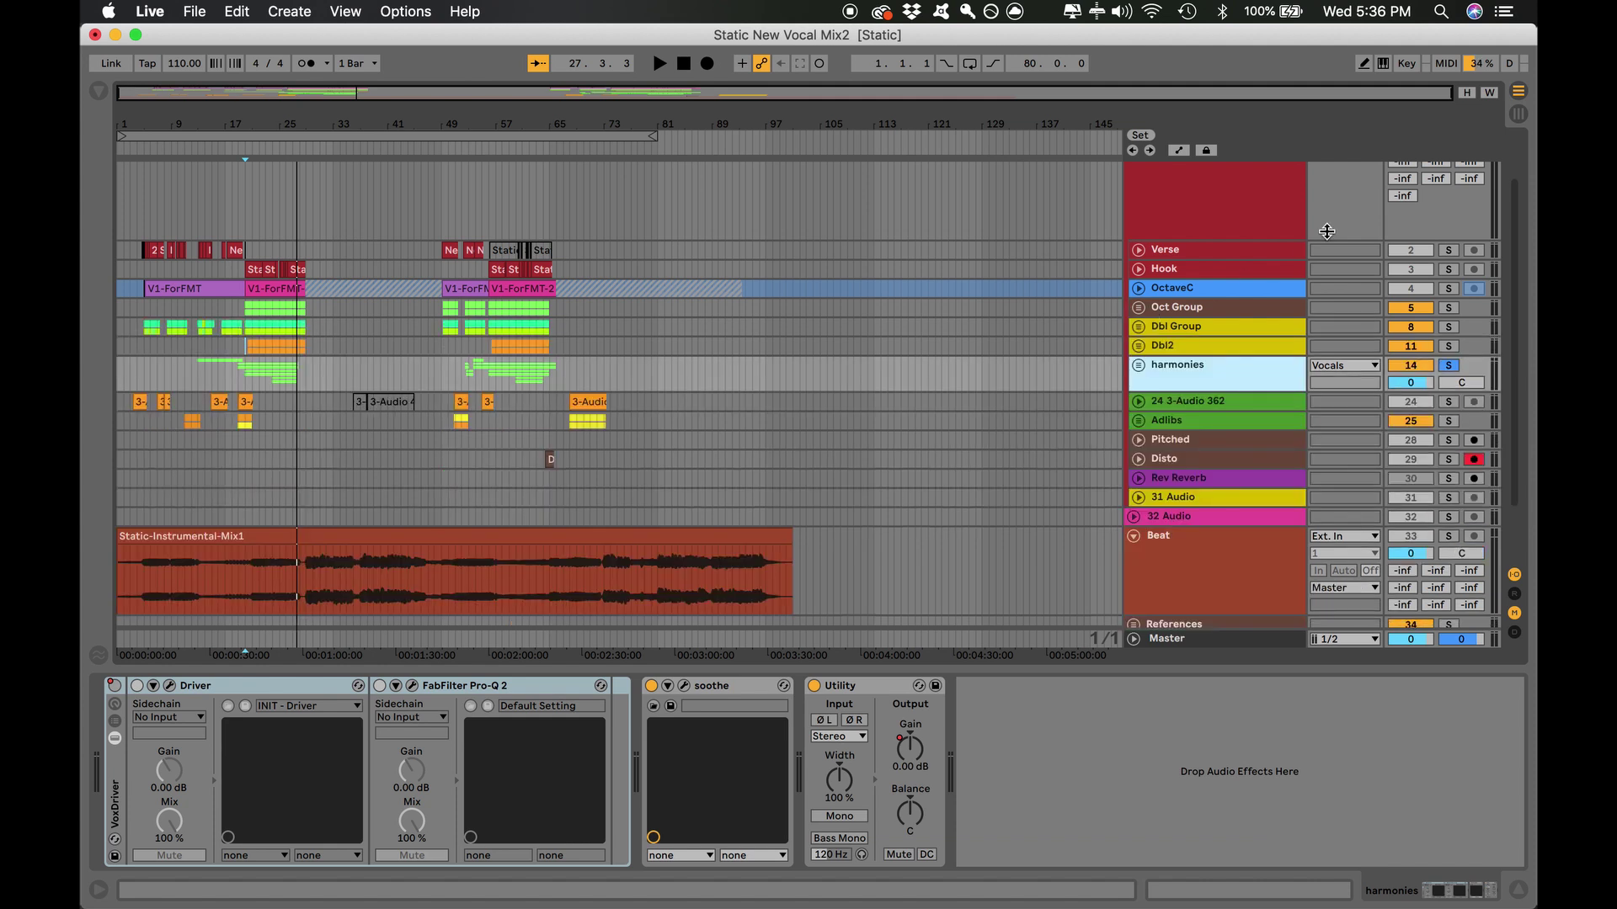
scroll(1327, 232, "up", 3)
left_click(1450, 171)
key("space")
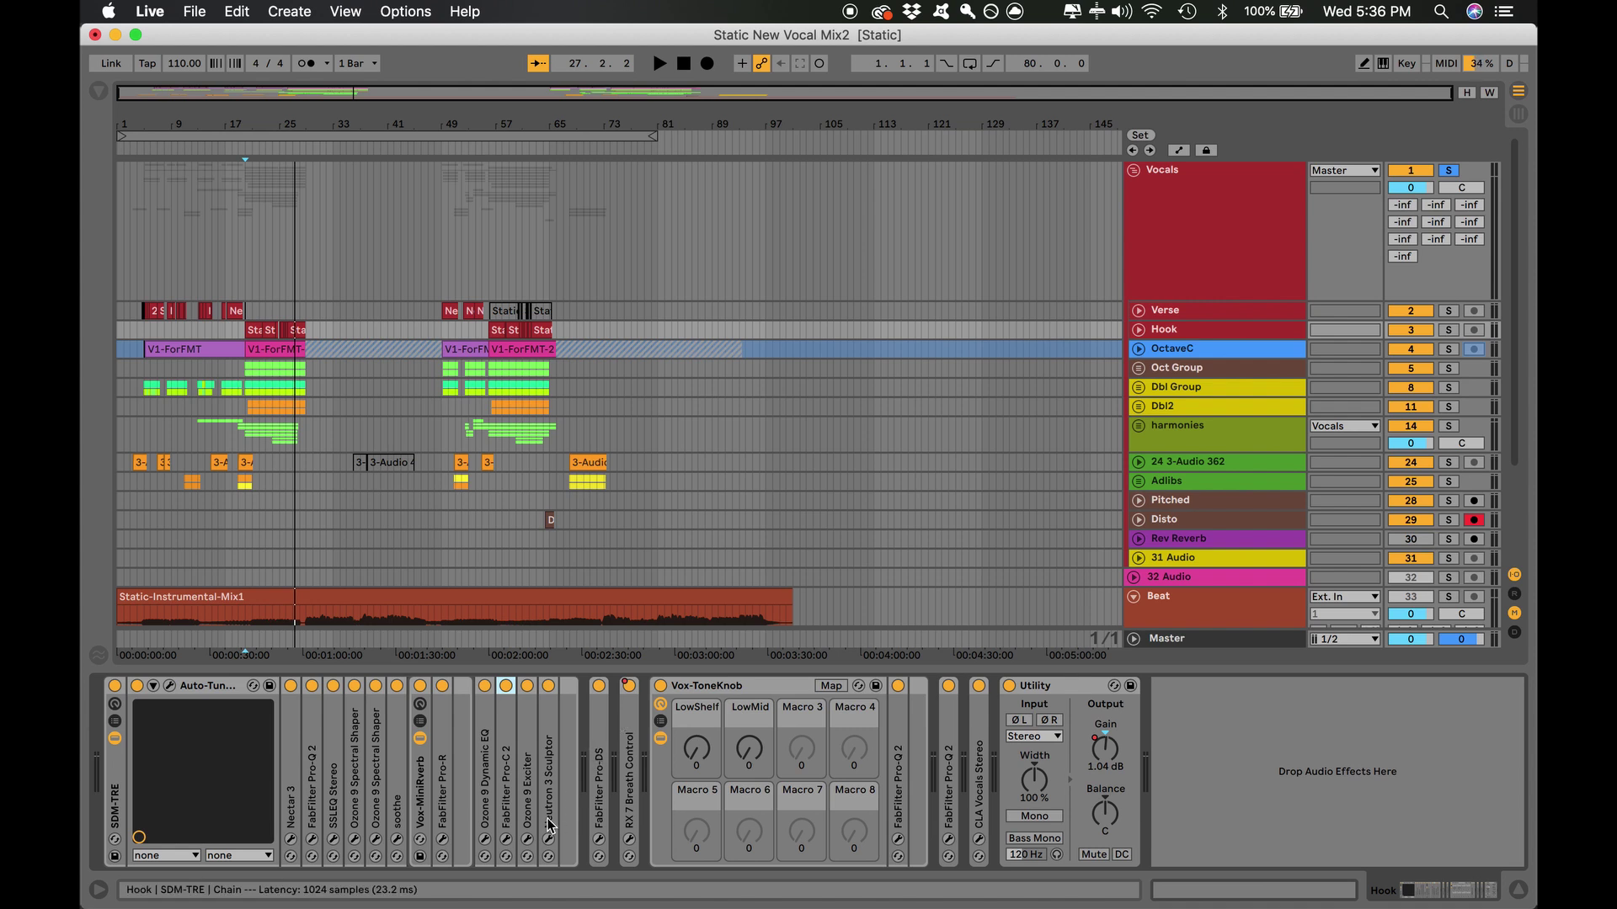
Open the Auto-Tune Live and FabFilter Pro-Q 2 windows of the Hook track in turn to examine their settings, closing each
left_click(208, 687)
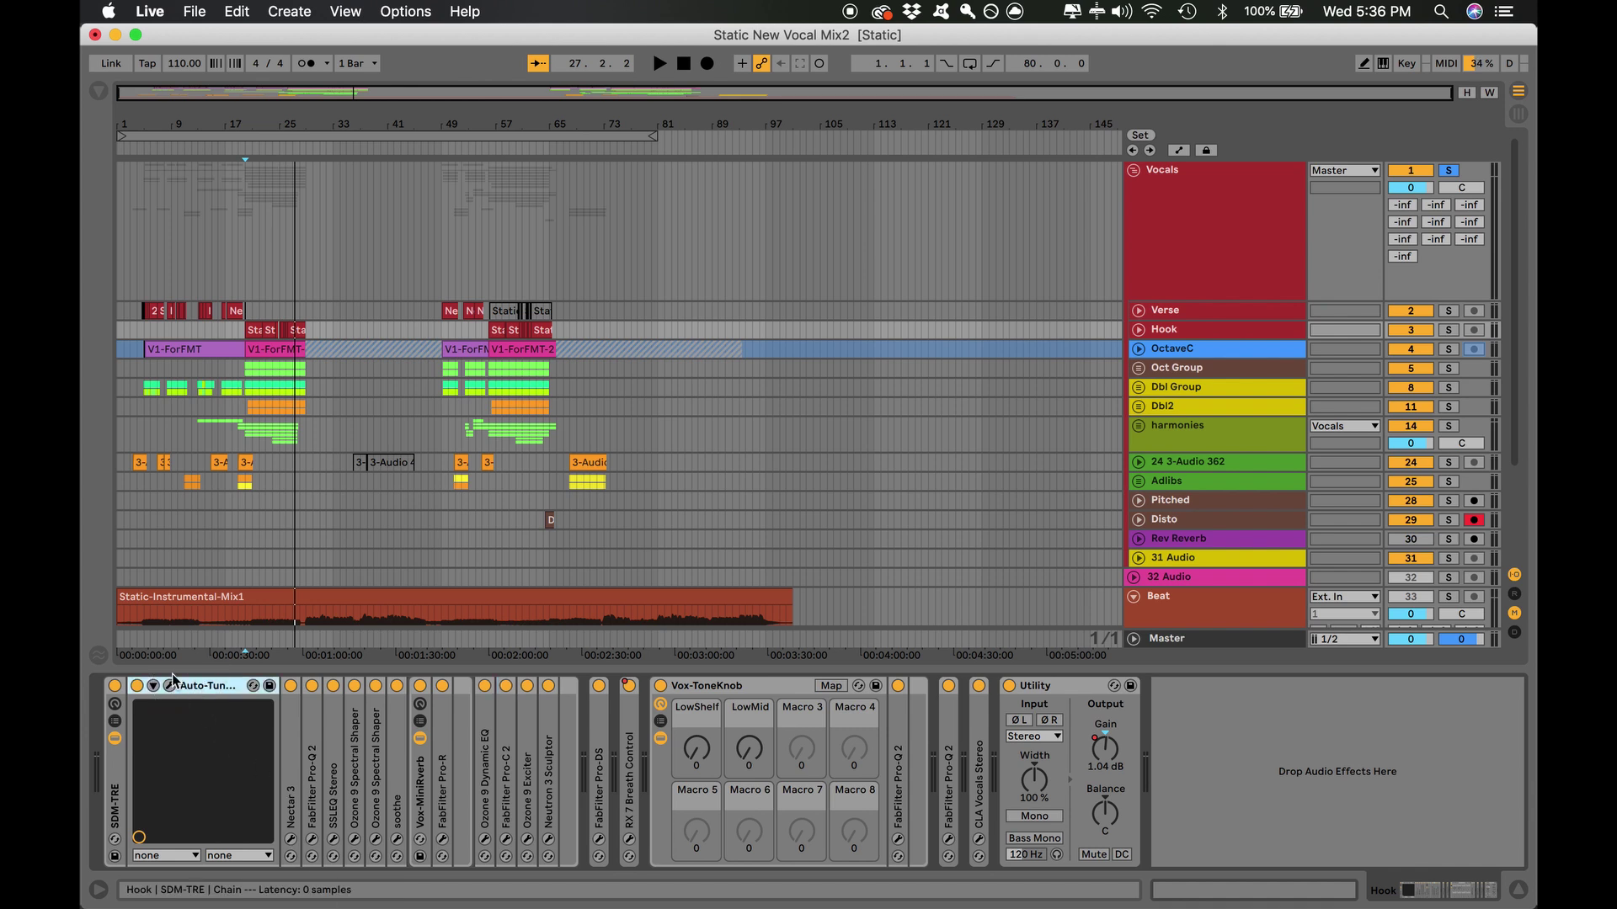
left_click(172, 676)
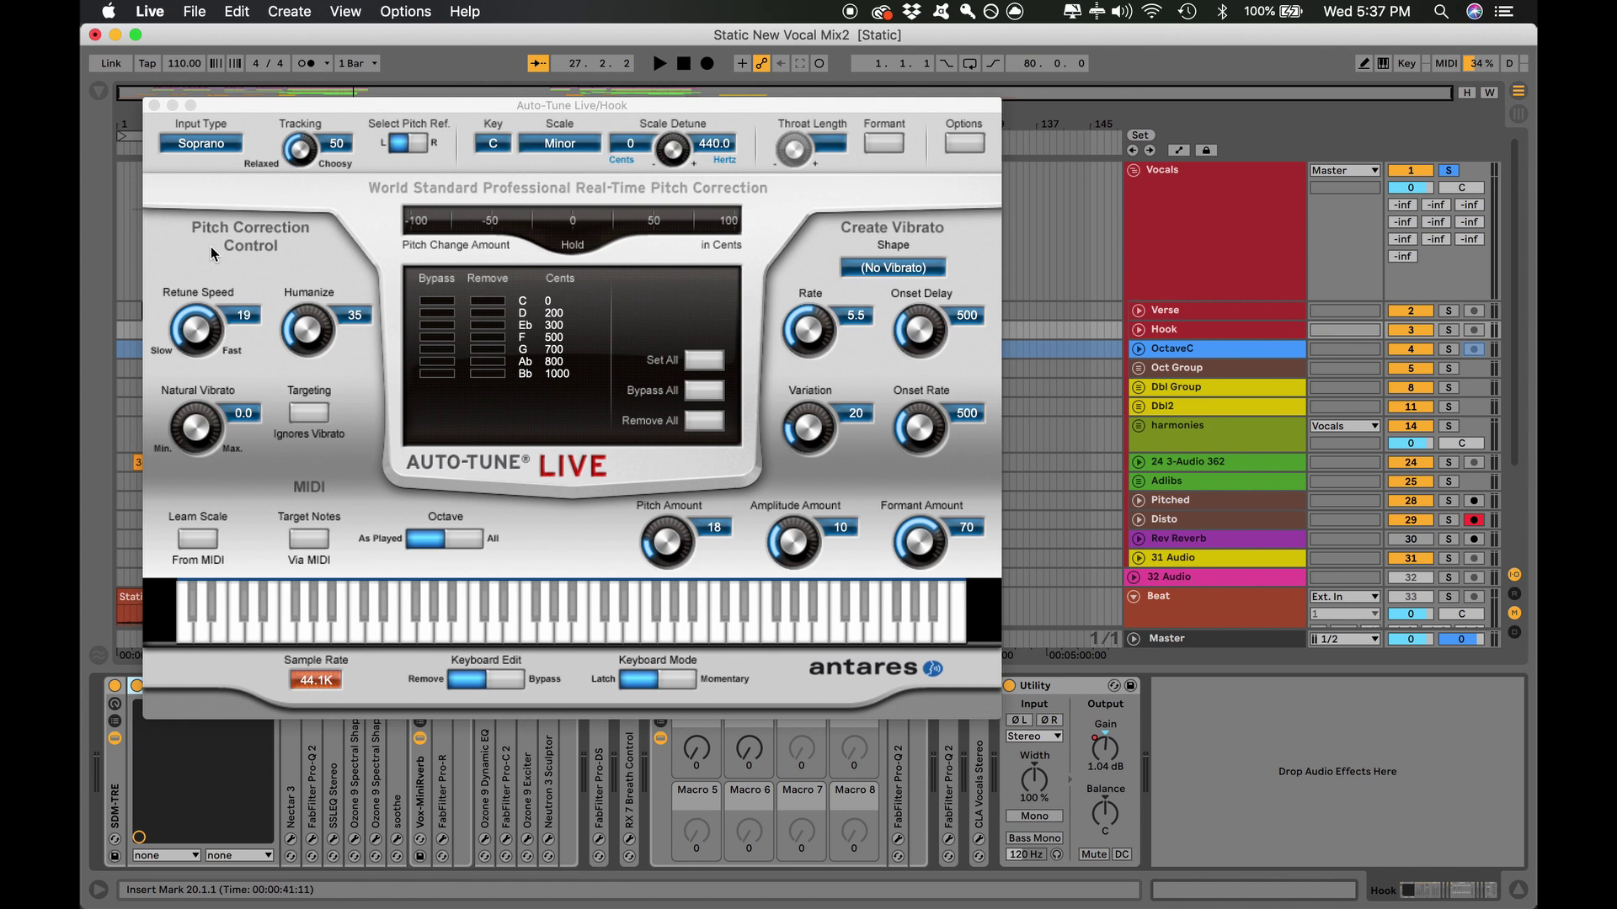
left_click(154, 106)
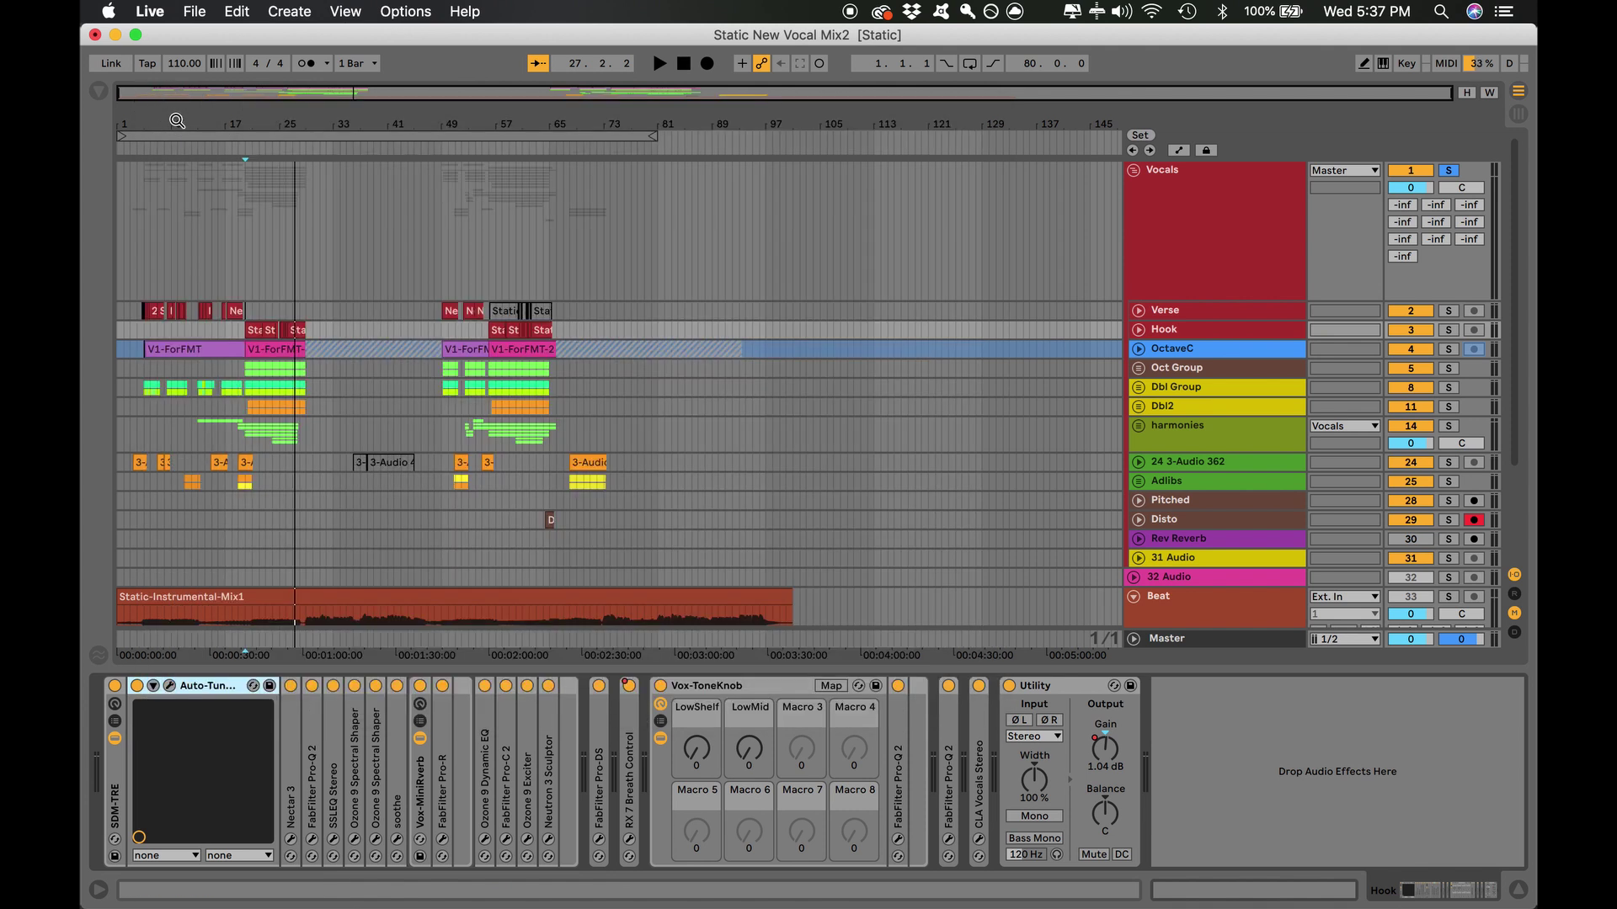
left_click(300, 814)
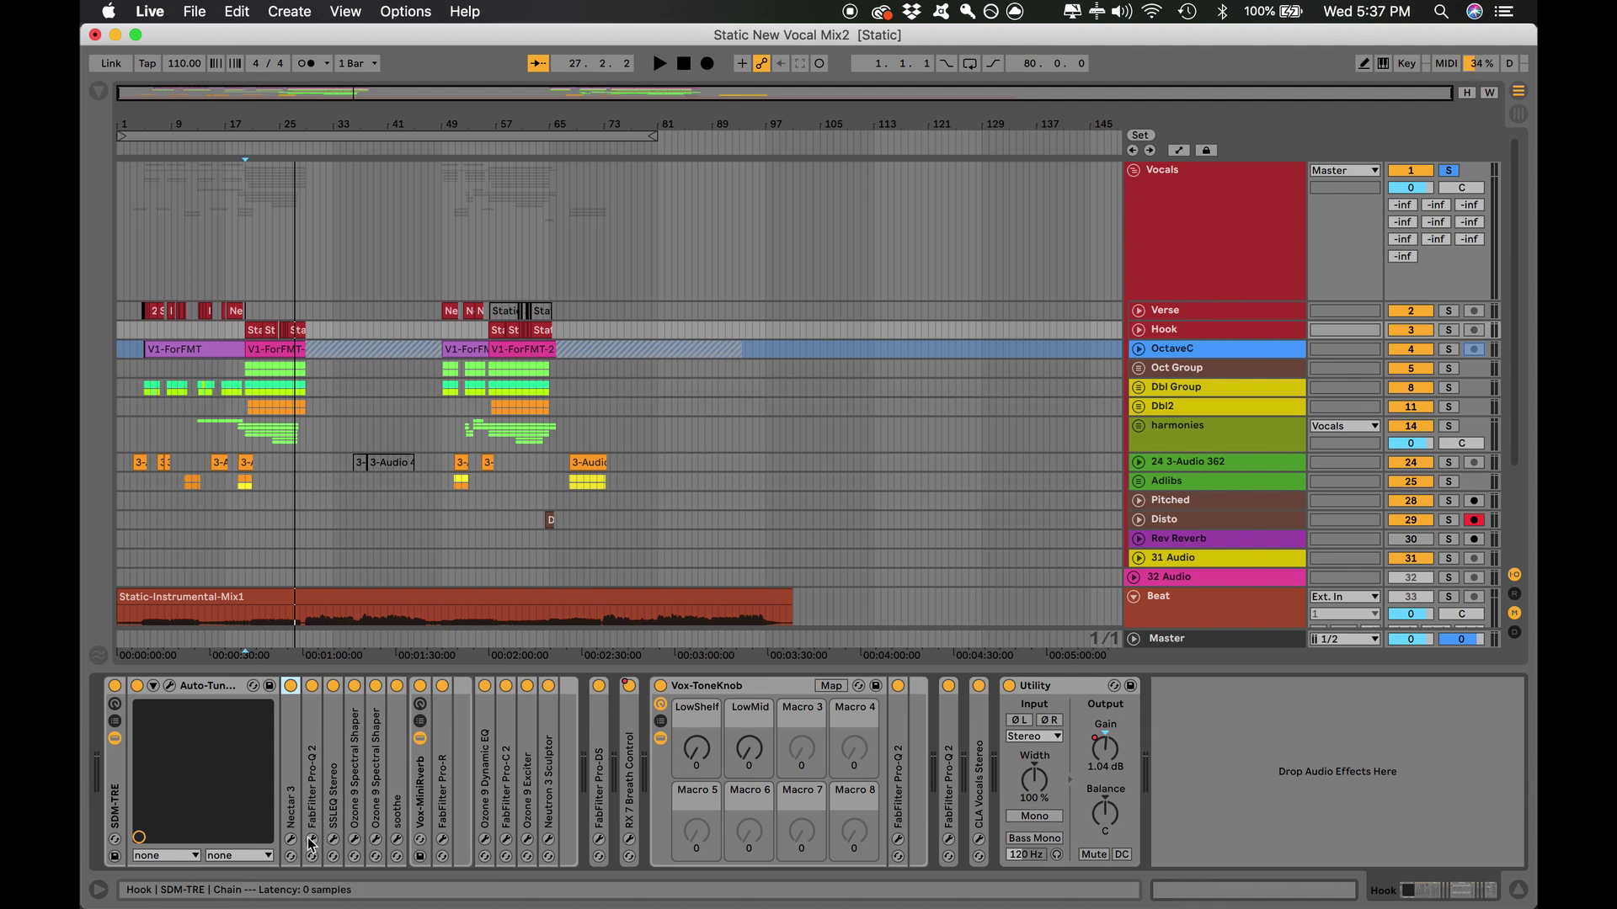
left_click(312, 840)
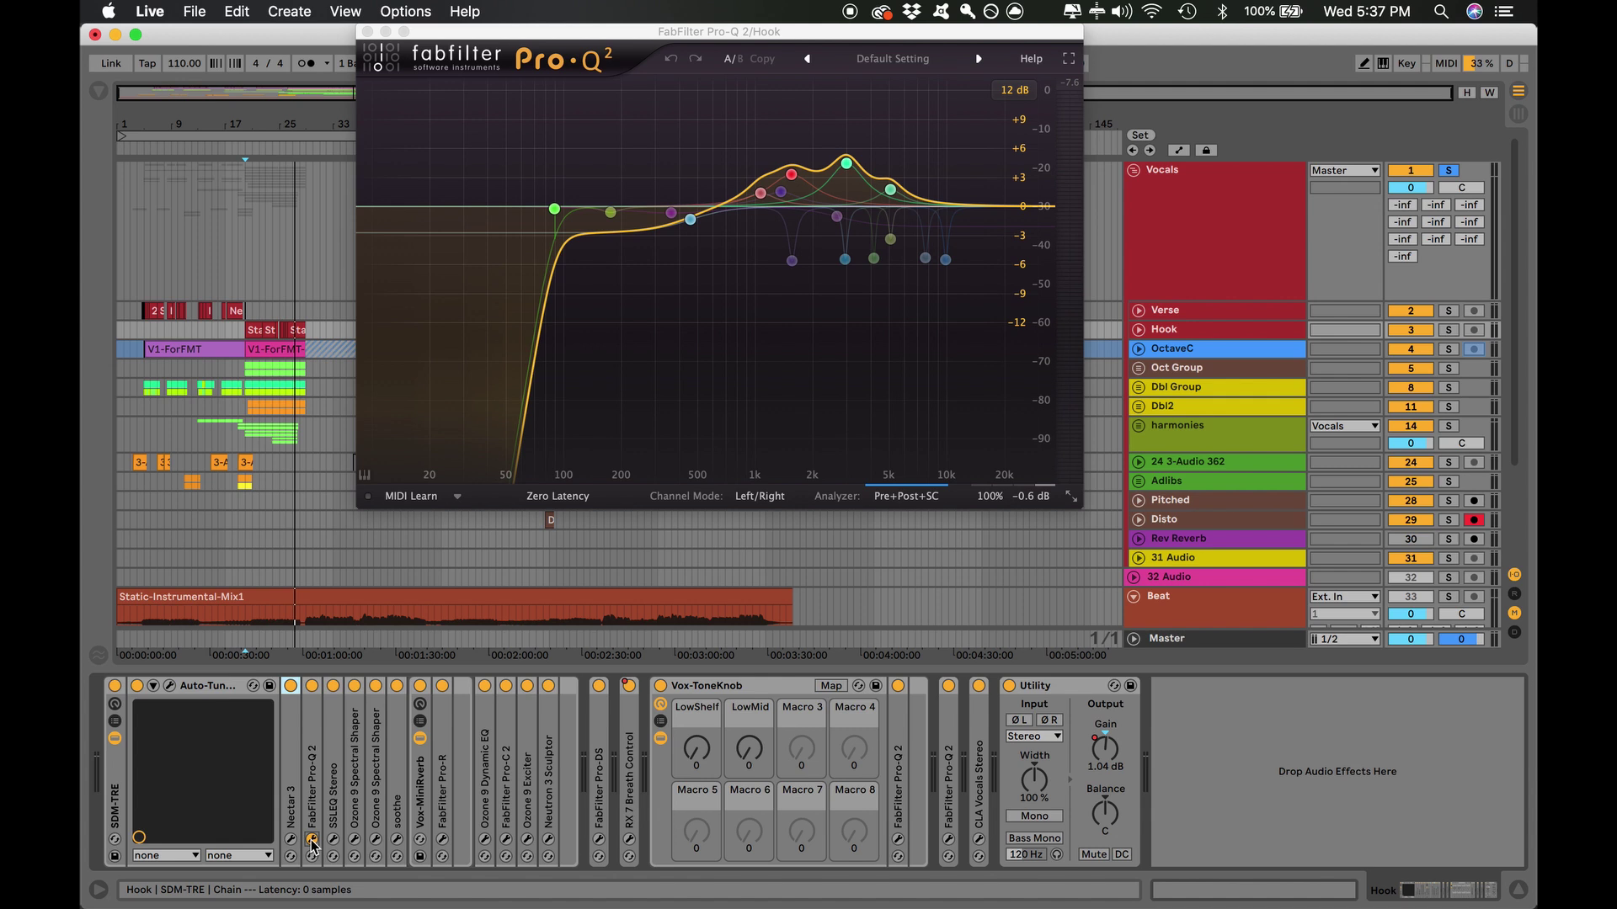
left_click(311, 841)
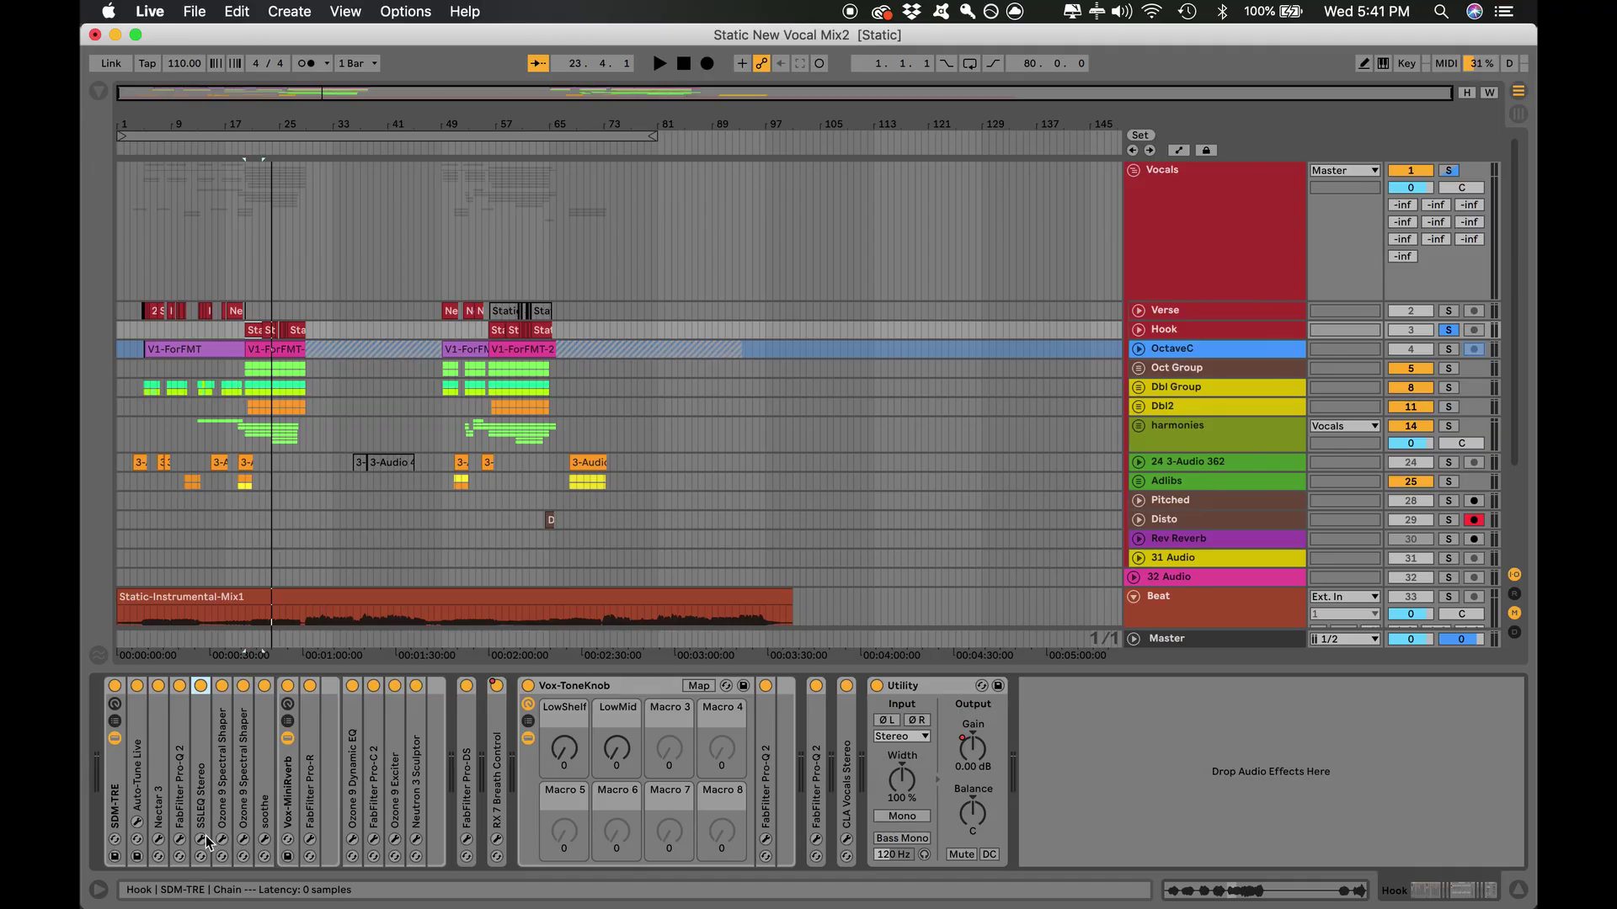
Examine the SSLEQ Stereo equalizer settings in the Hook track's SDM-TRE rack and close its window
left_click(201, 839)
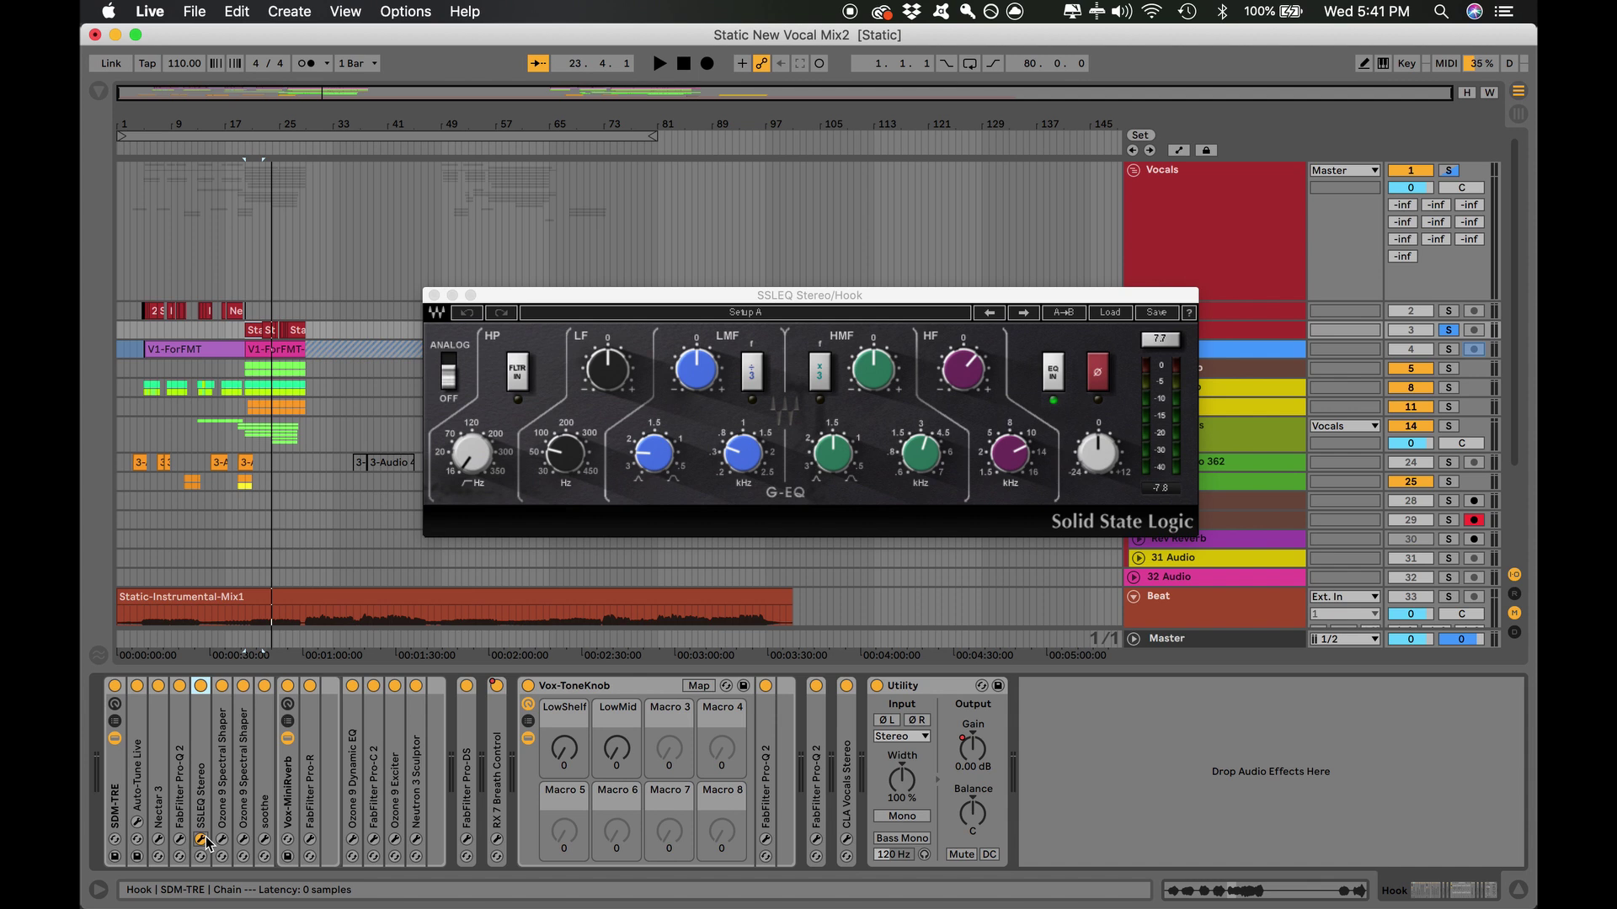
left_click(202, 840)
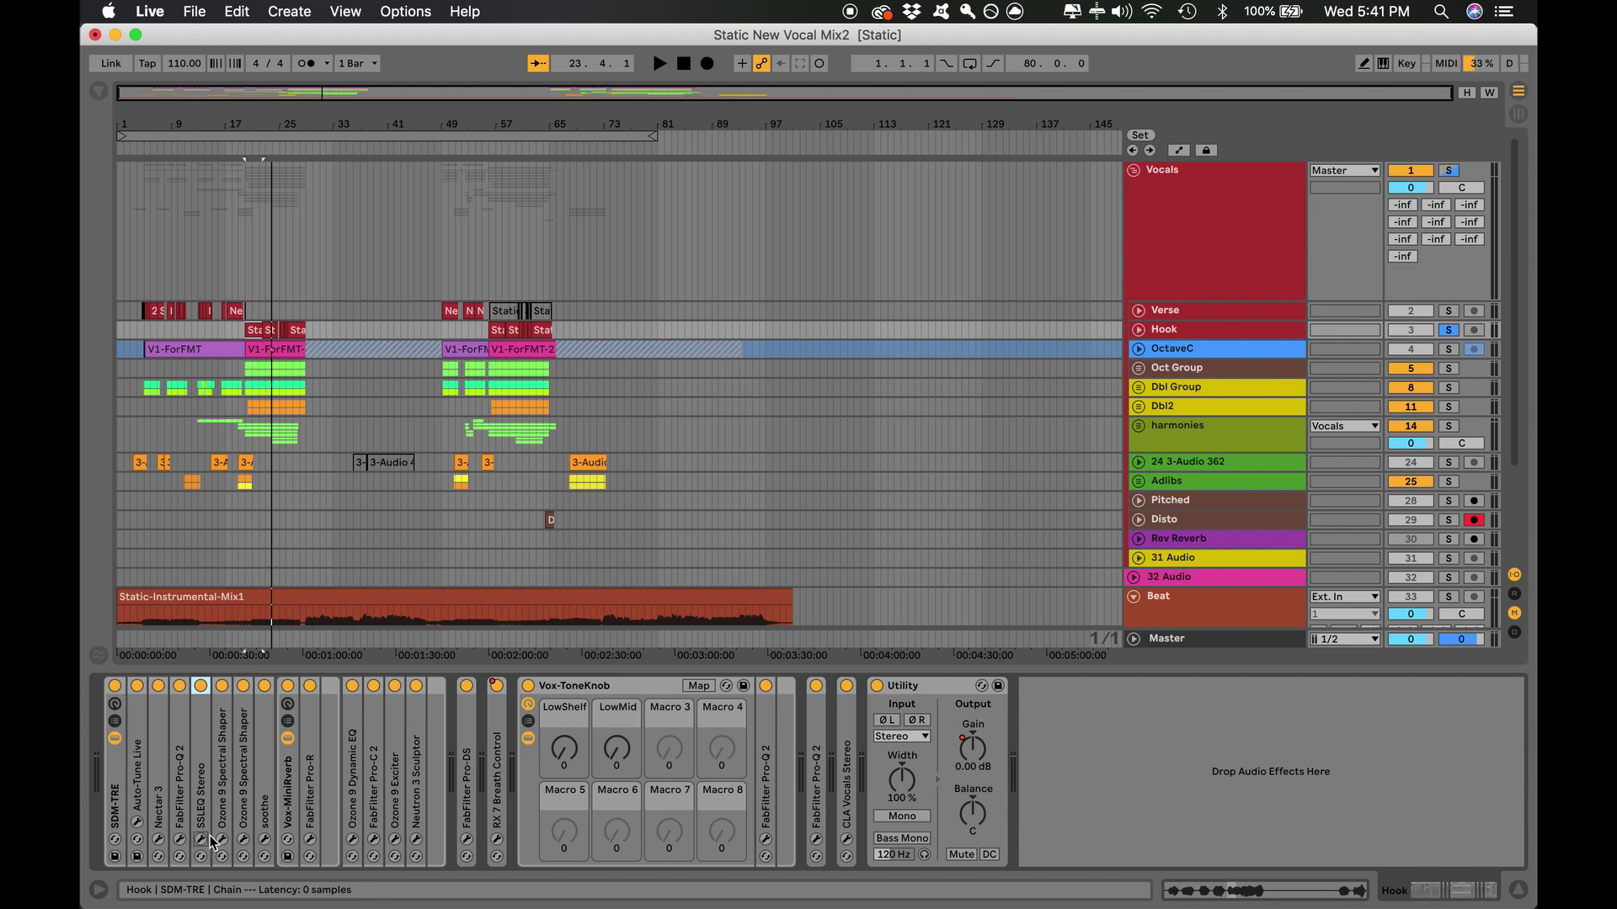
left_click(202, 839)
left_click(202, 841)
Examine the frequency ranges and settings of both Ozone 9 Spectral Shapers on the Hook track, closing each window
left_click(217, 813)
left_click(223, 841)
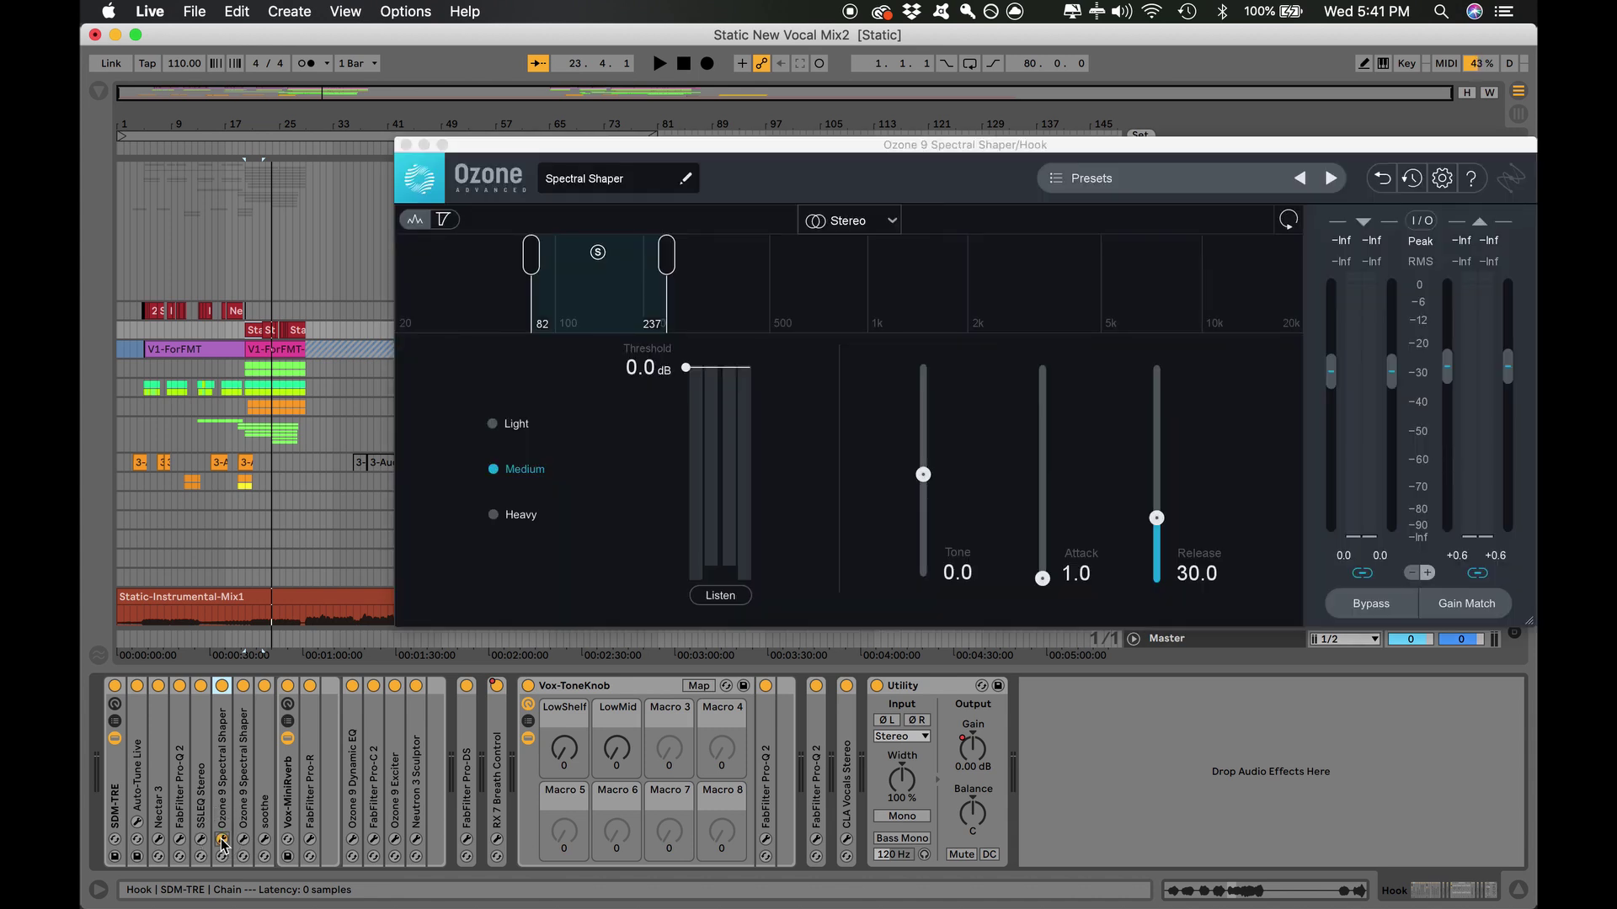
left_click(223, 842)
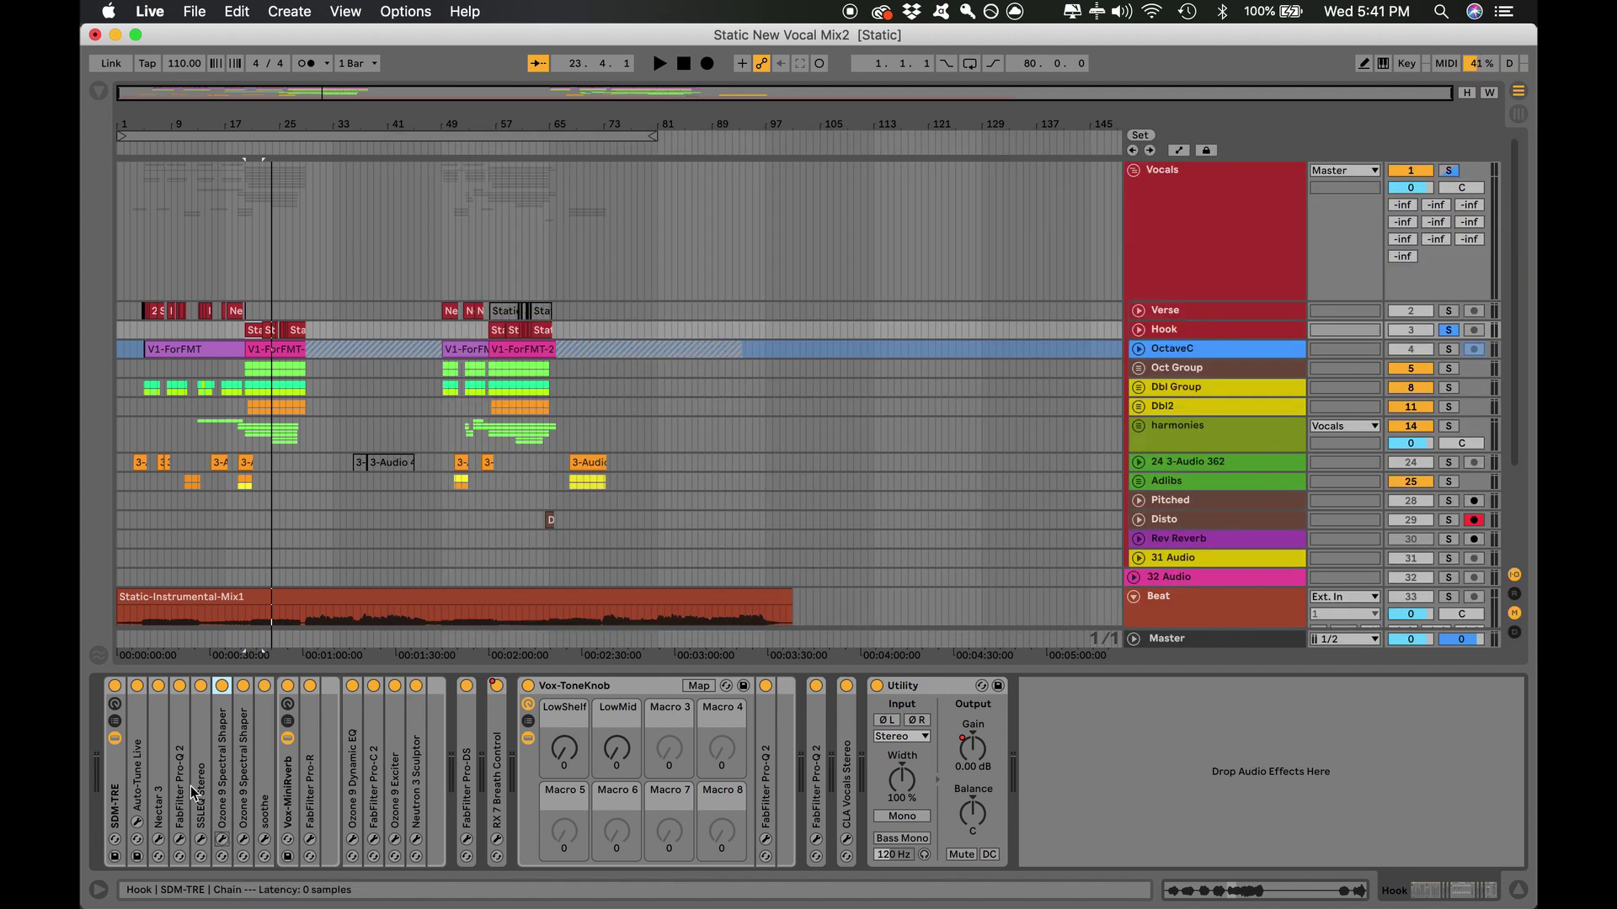
left_click(242, 841)
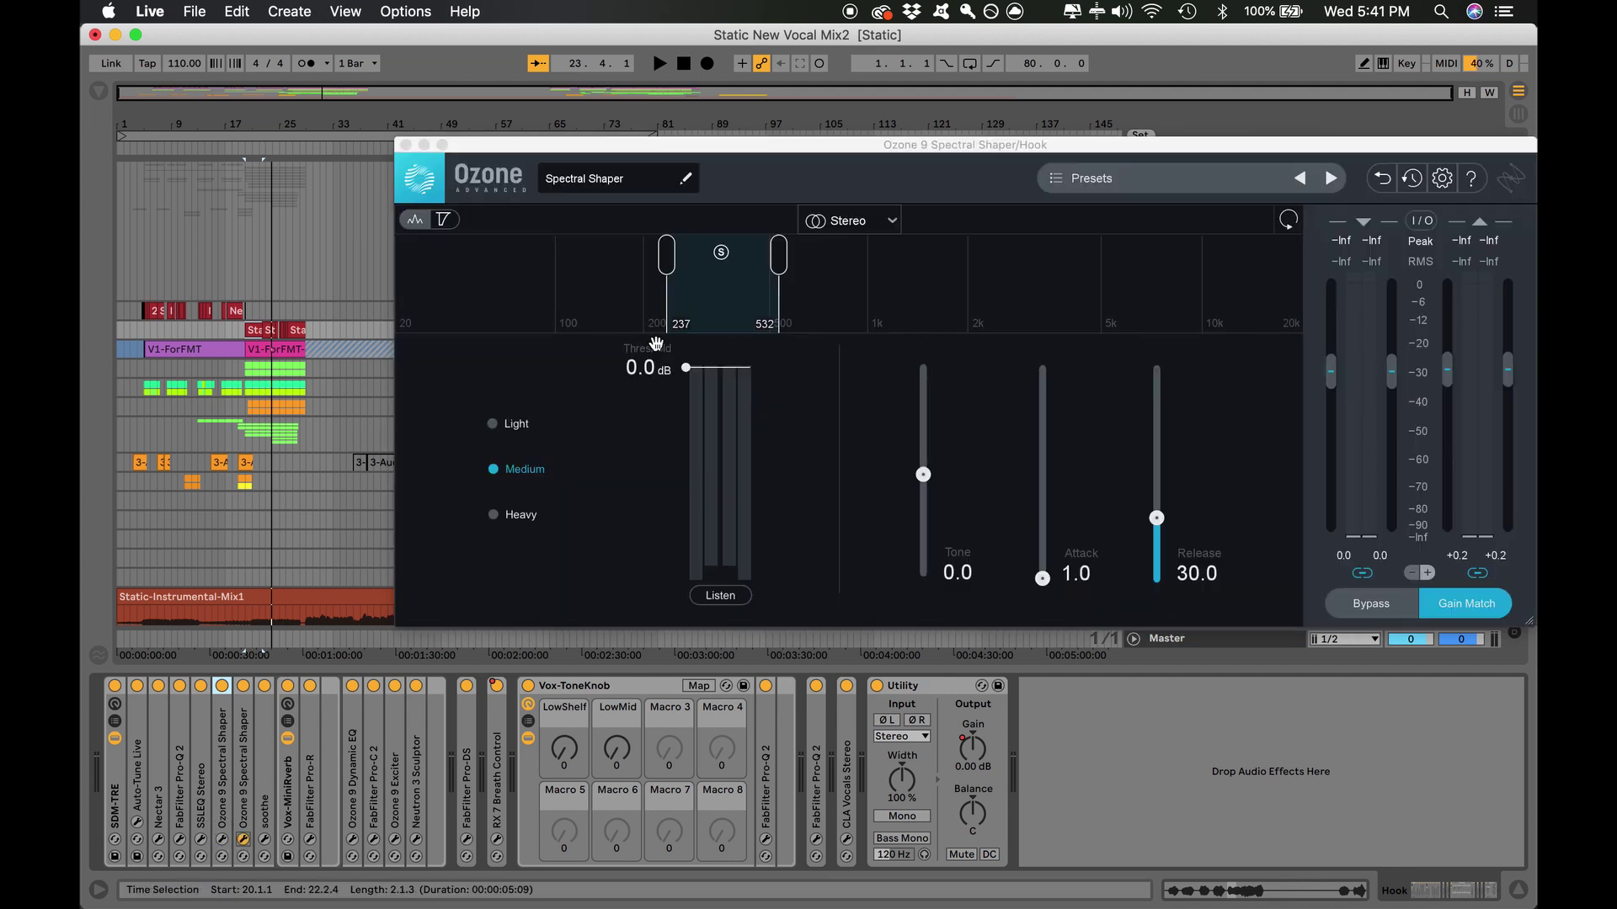
left_click(242, 840)
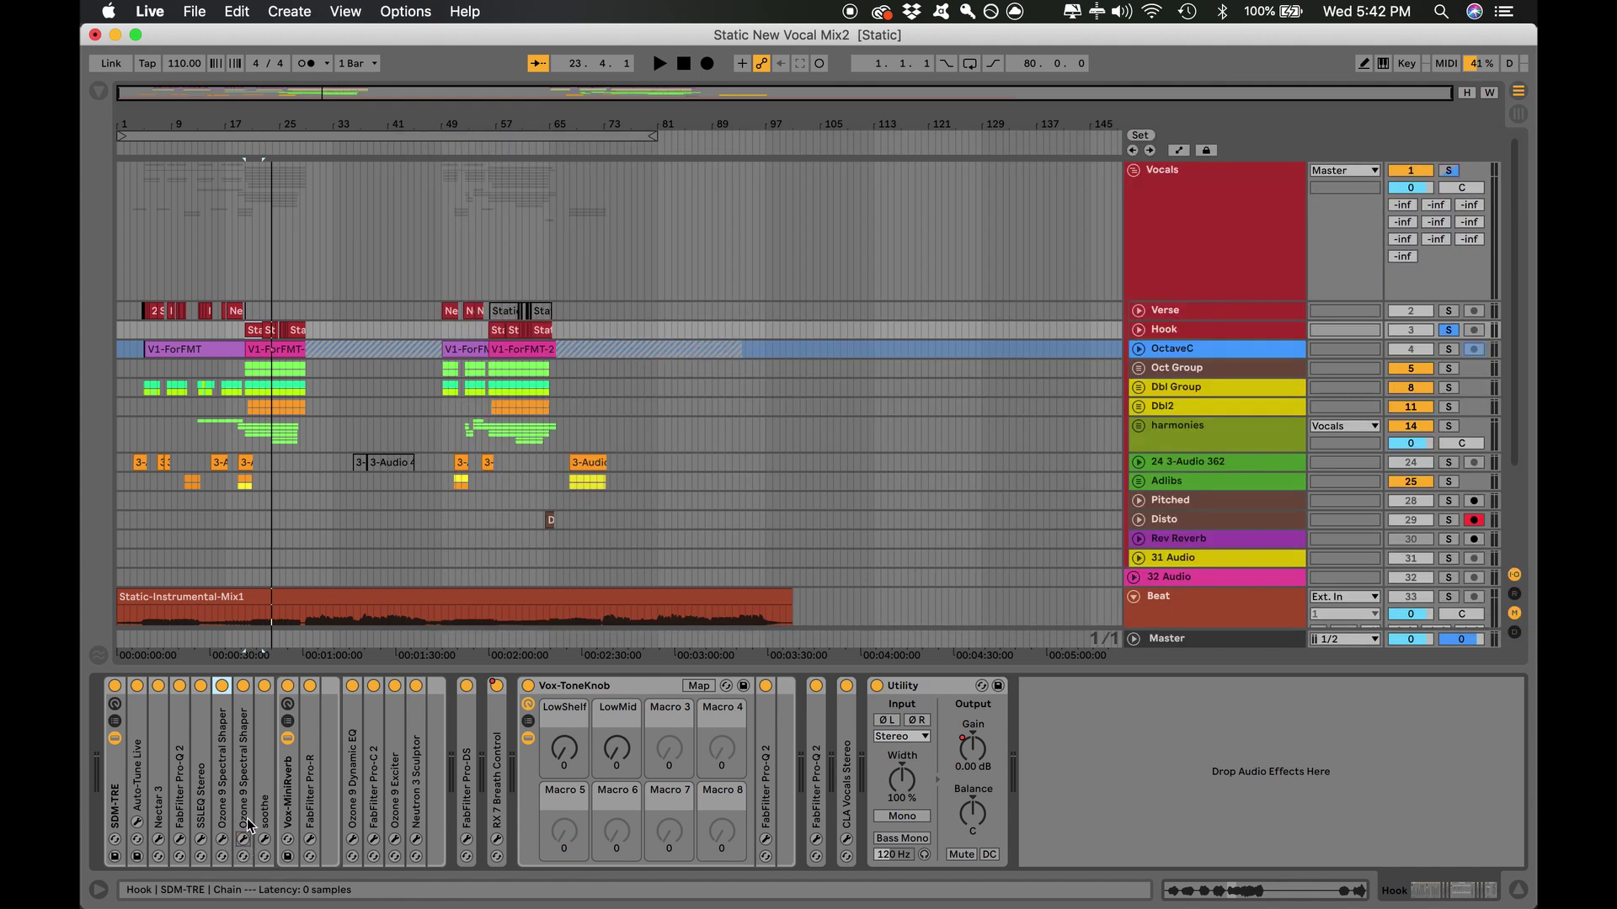
Open soothe on the Hook track and play the hook's first clip to examine its processing
left_click(263, 841)
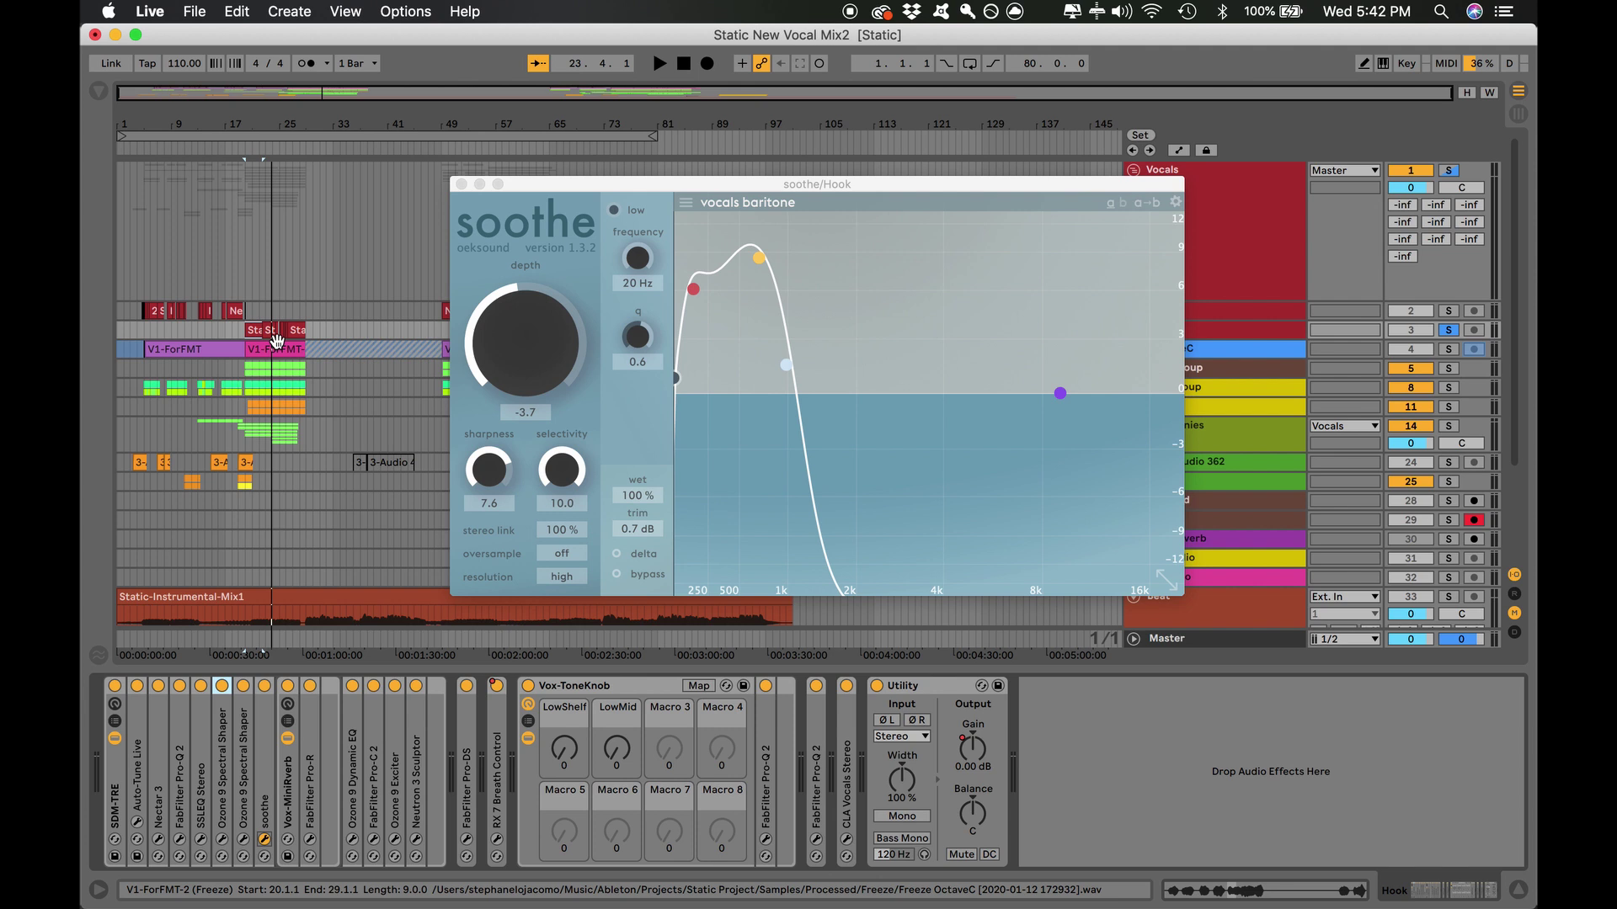
left_click(257, 330)
key("space")
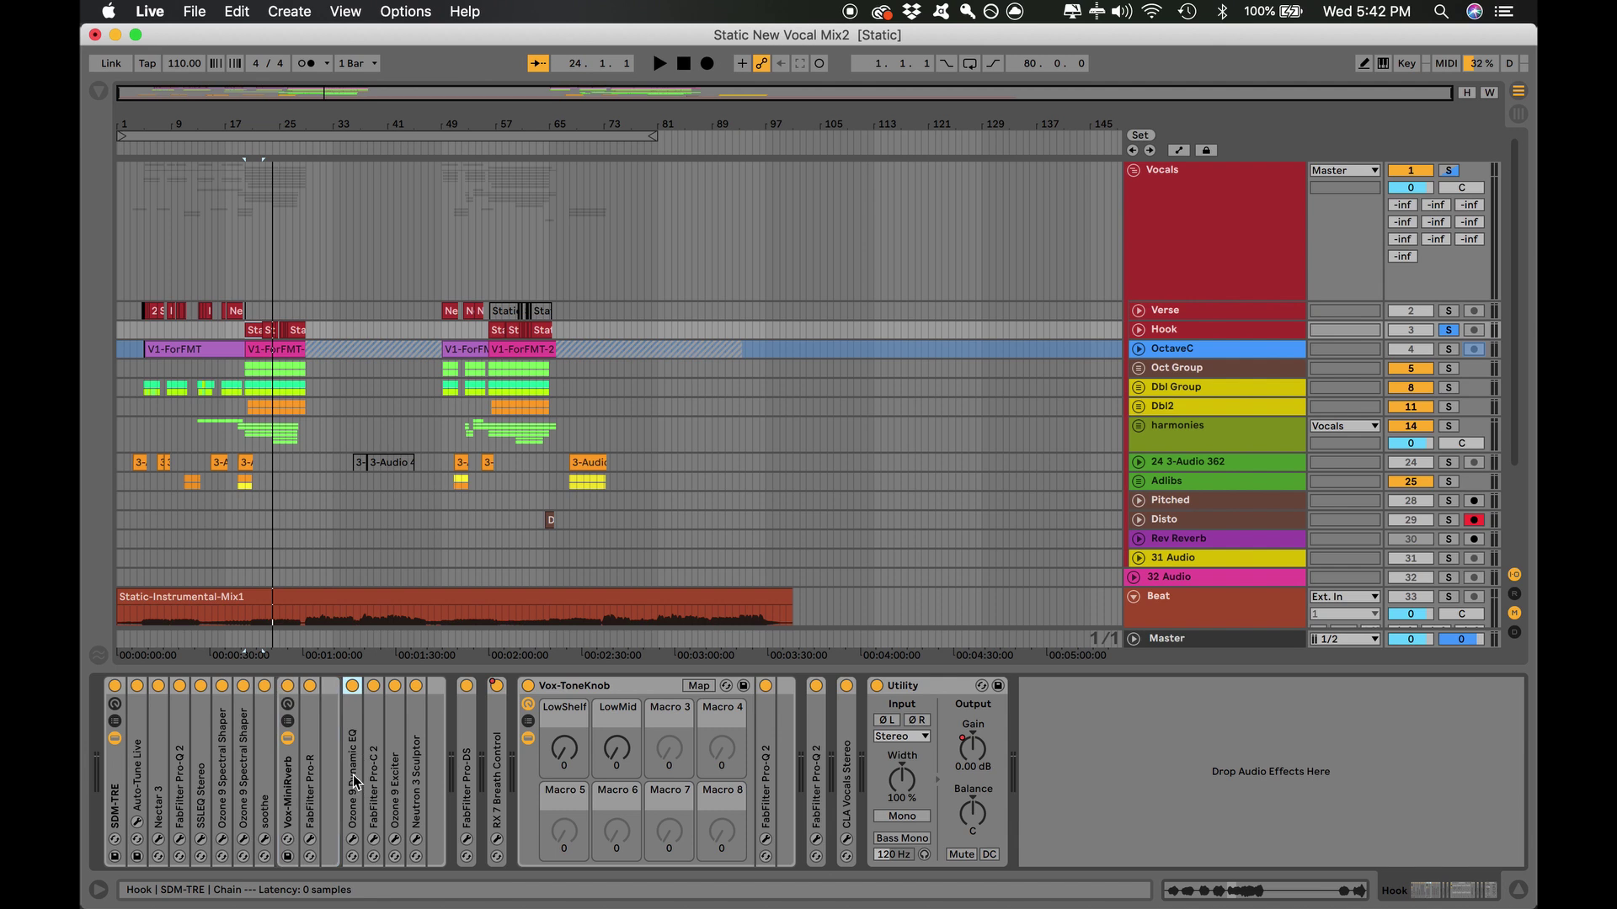
Examine the Ozone 9 Dynamic EQ, FabFilter Pro-C 2 and Ozone 9 Exciter settings in the Hook track's rack
left_click(353, 840)
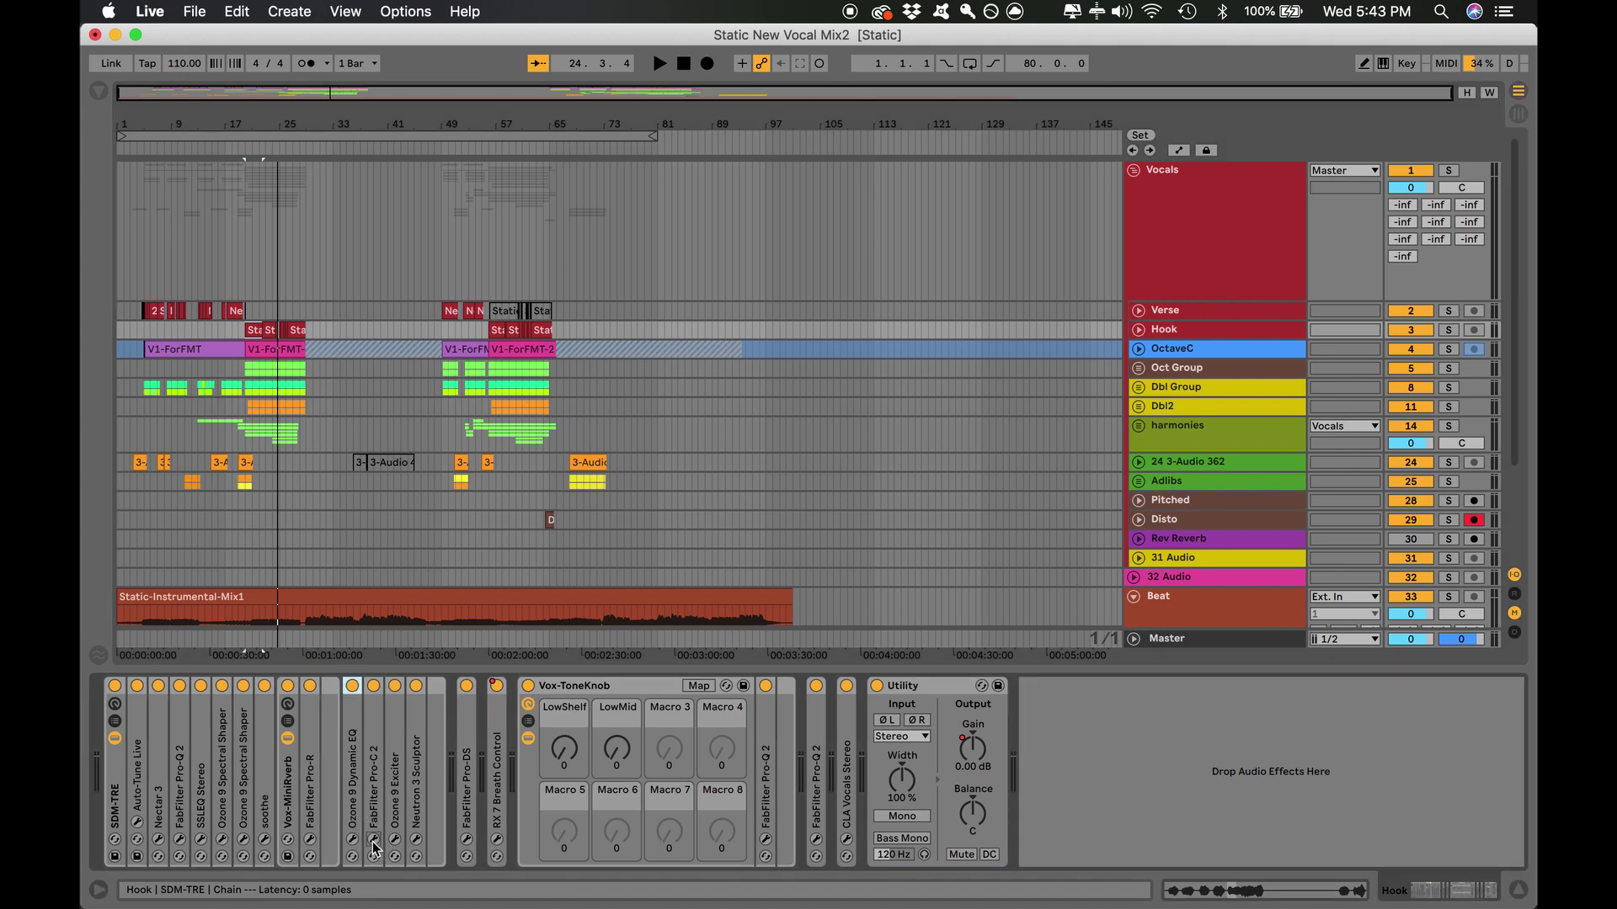
left_click(374, 840)
left_click(374, 841)
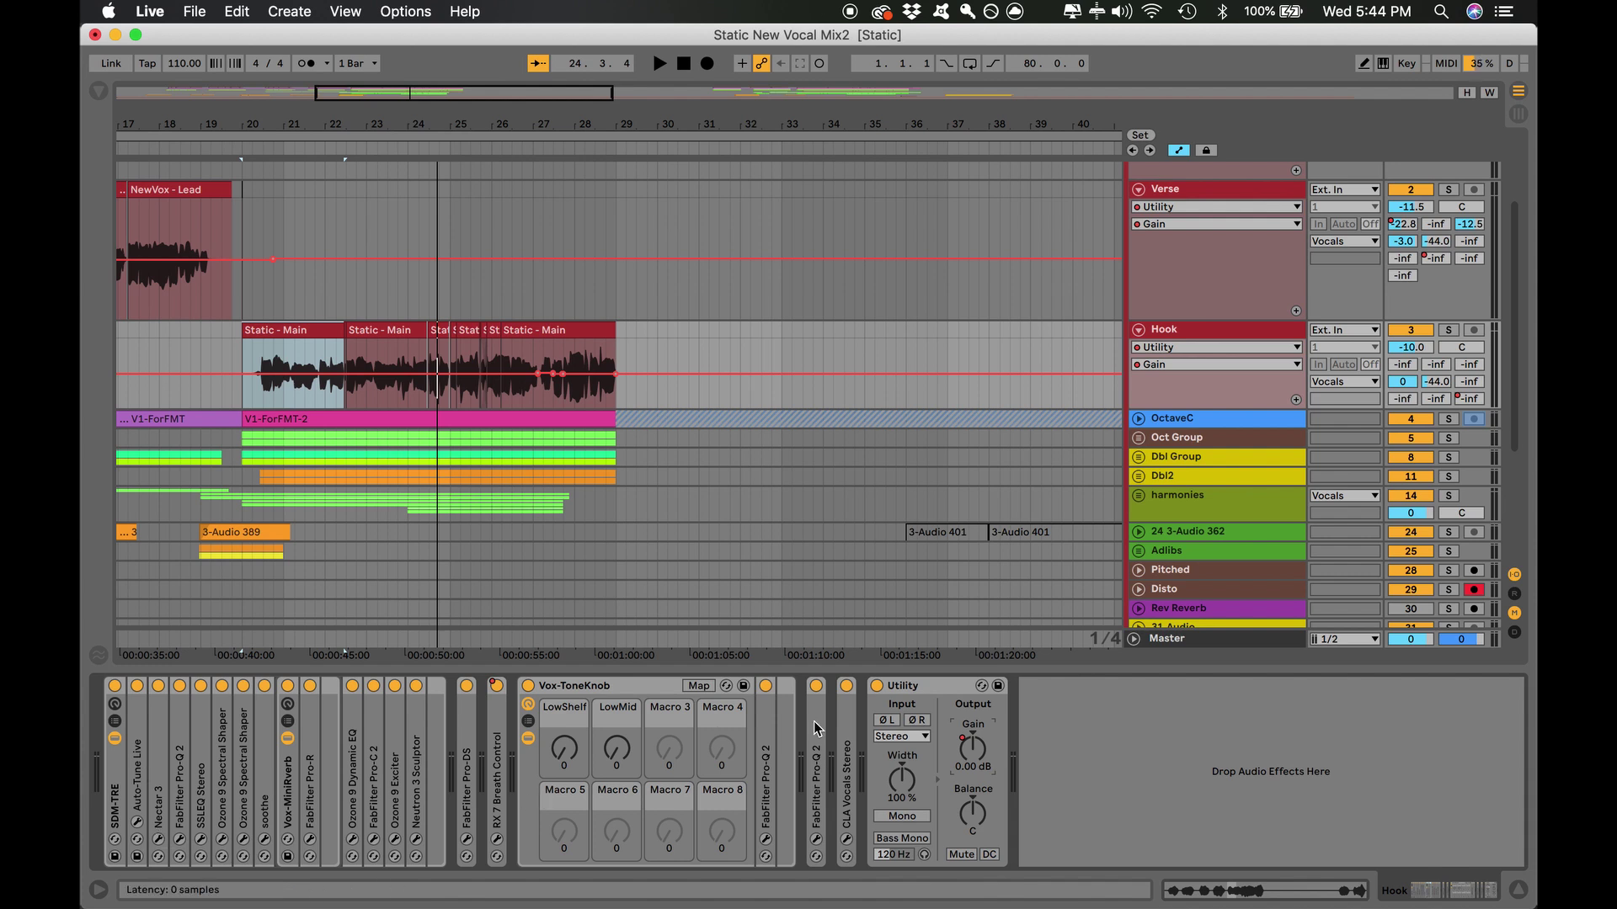
left_click(396, 842)
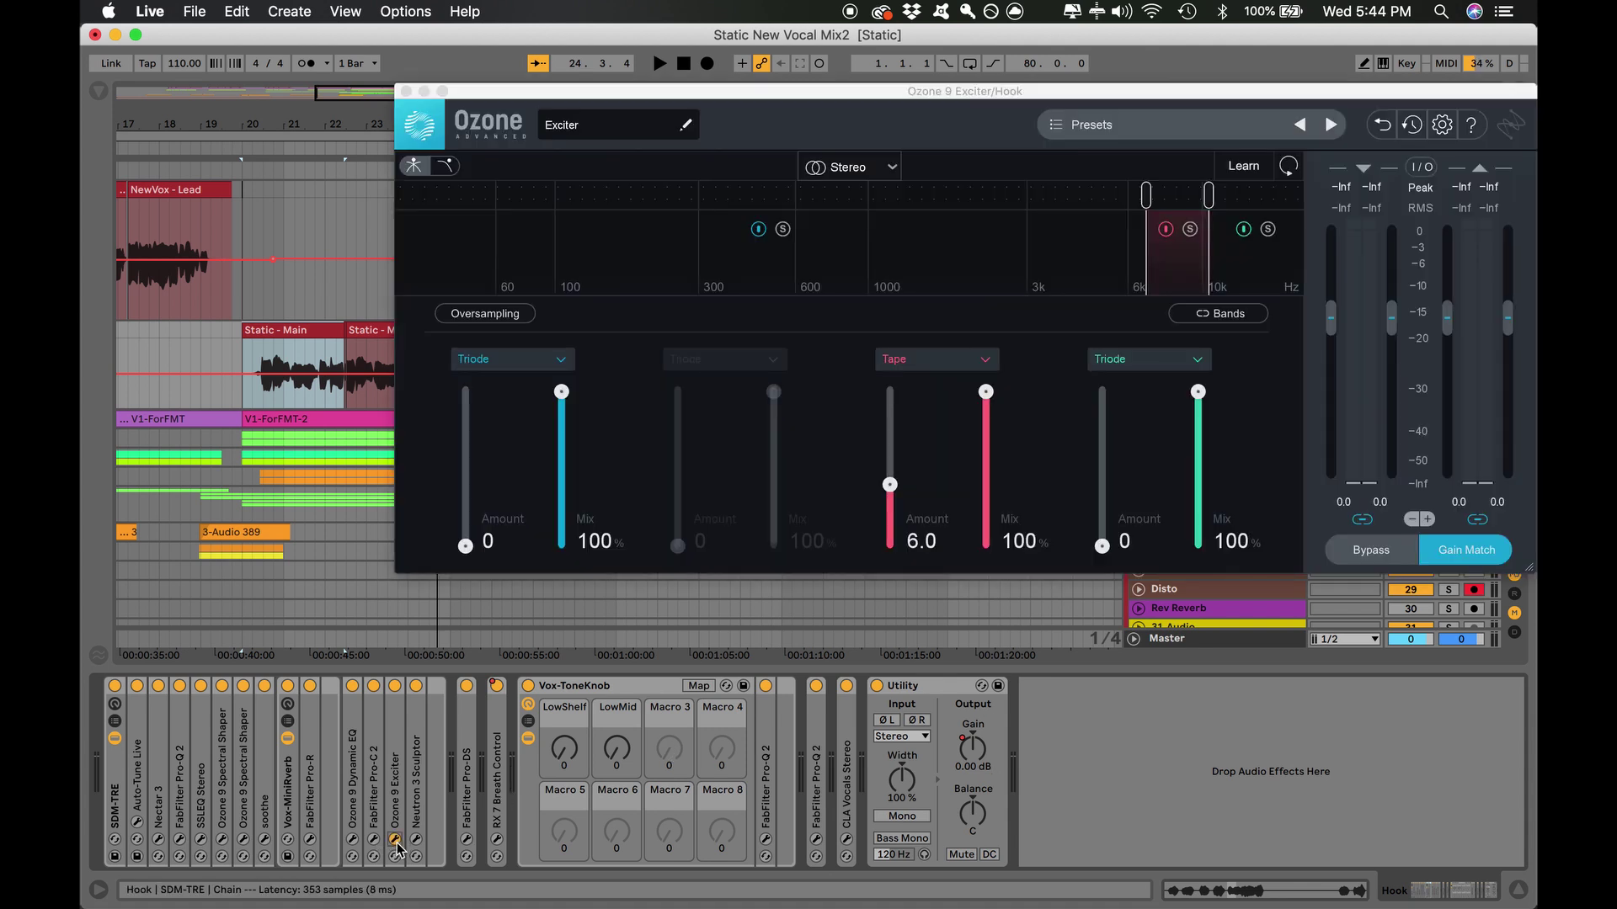
left_click(395, 841)
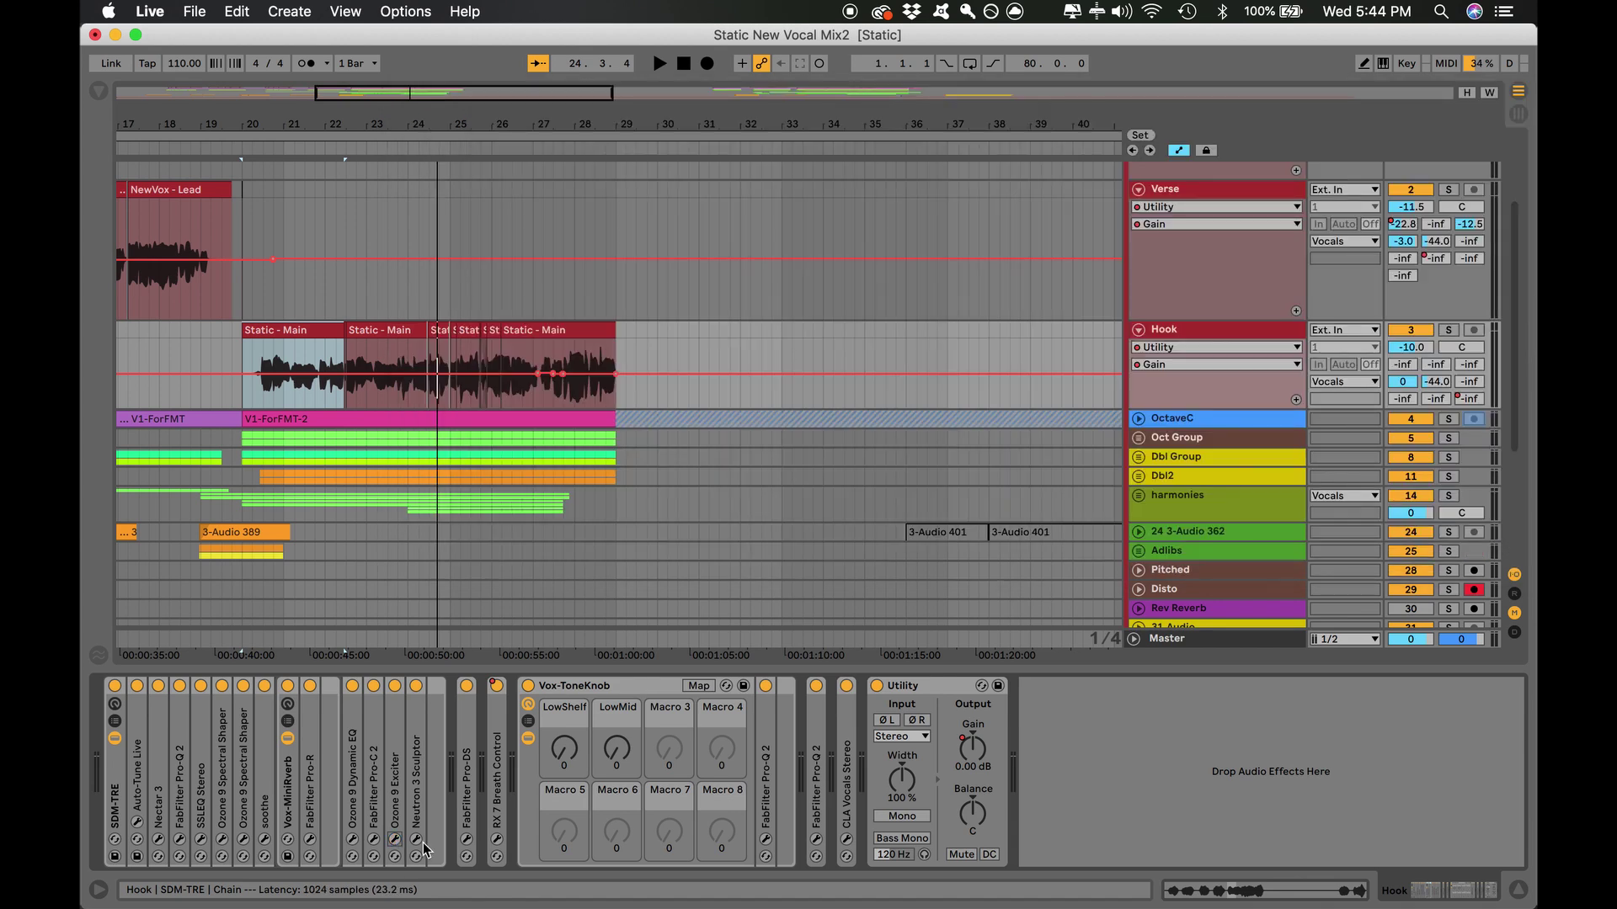